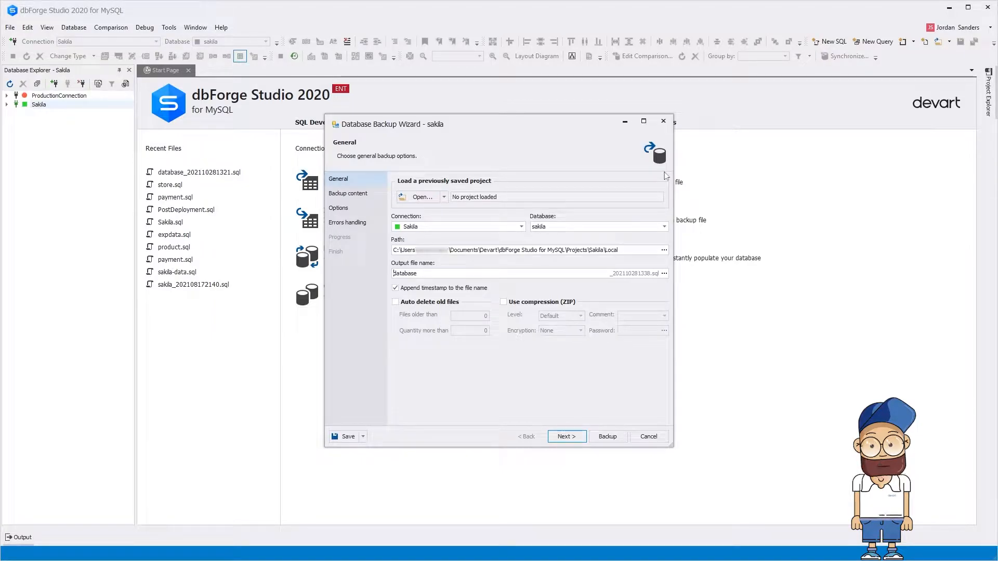
# Step: Enable auto-deletion of old backups once more than 2 exist, and advance to Backup content
pyautogui.click(395, 302)
pyautogui.click(485, 331)
pyautogui.write('2')
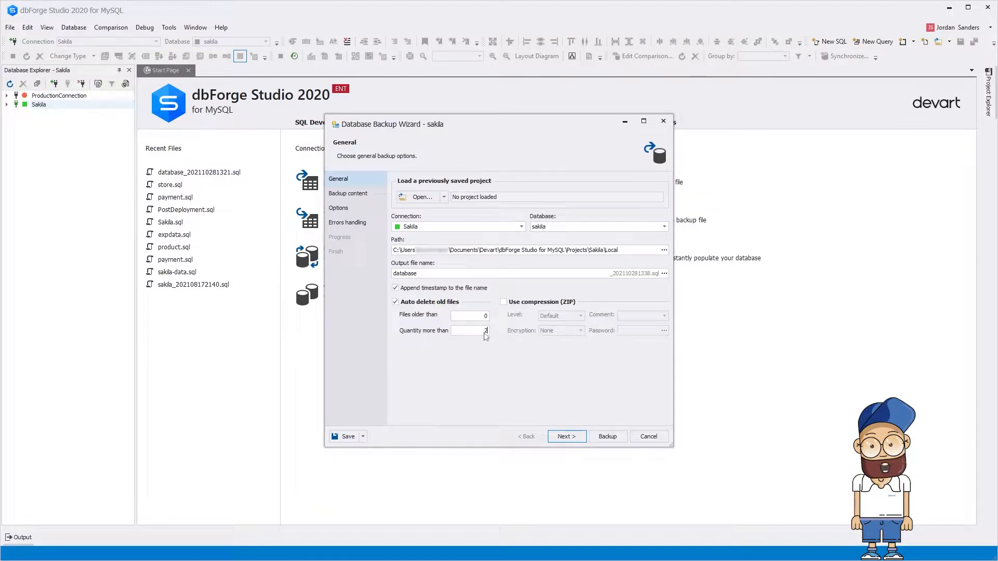
pyautogui.click(582, 440)
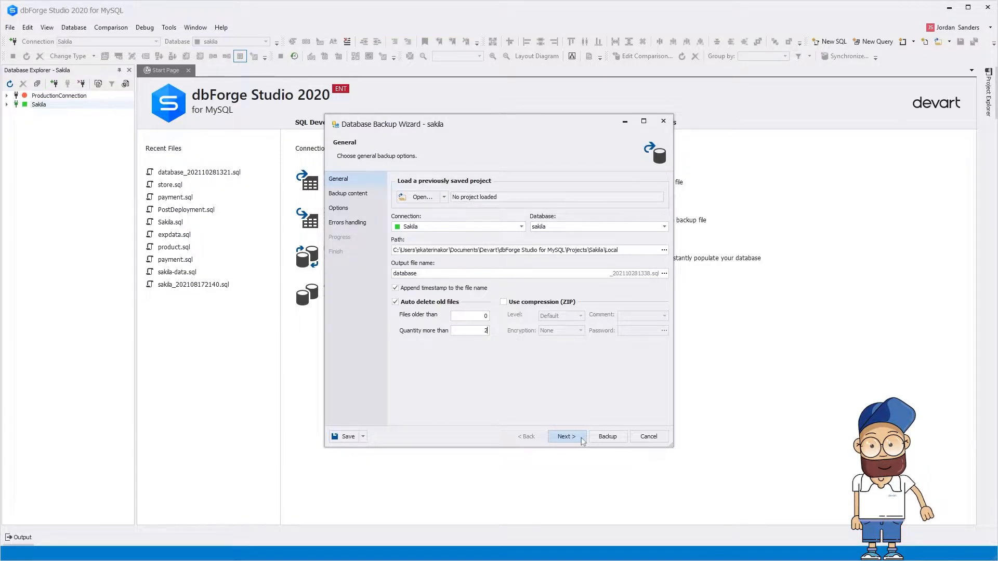
pyautogui.click(566, 437)
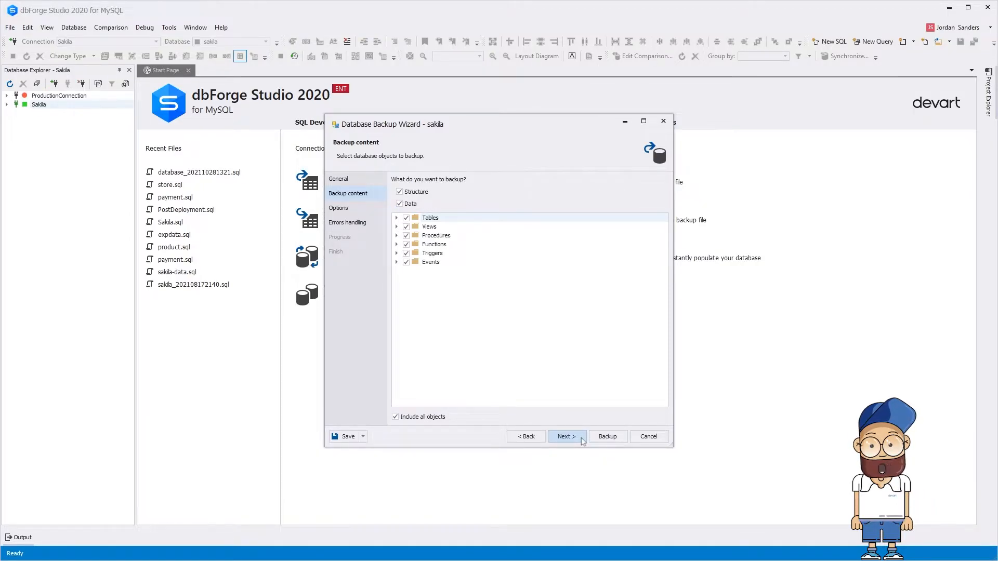
# Step: In backup options, lock all tables for read and include users and roles
pyautogui.click(566, 437)
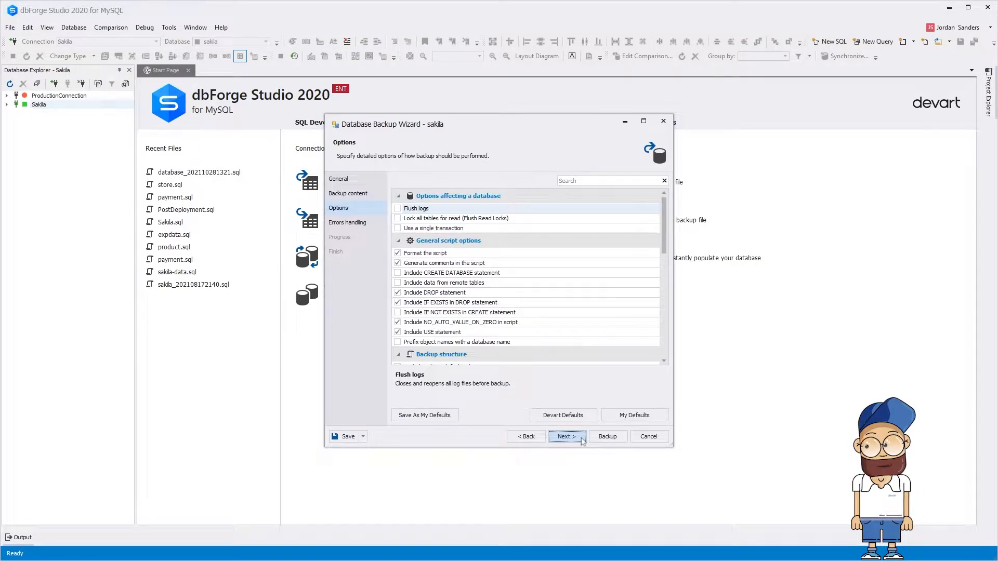
pyautogui.click(397, 219)
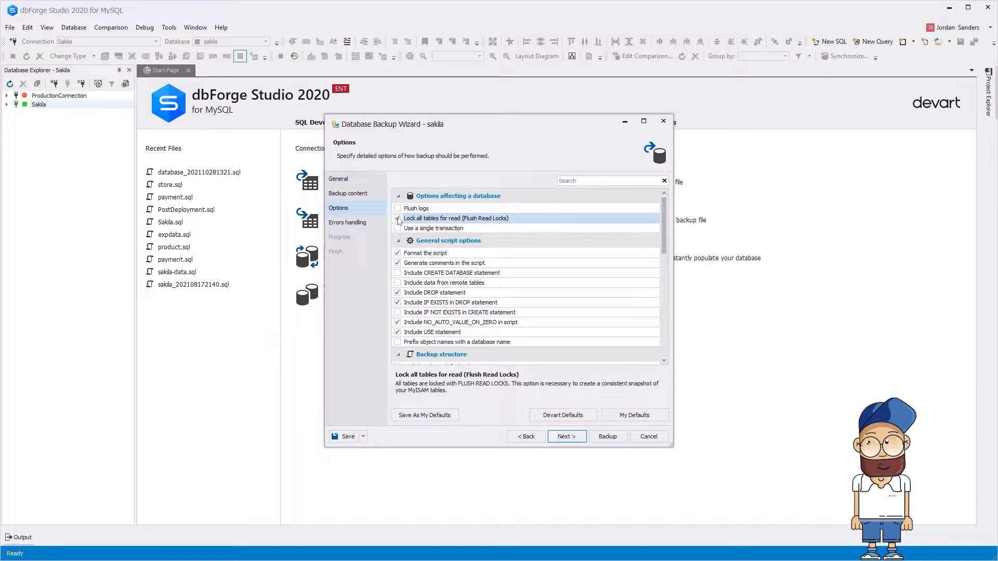
pyautogui.click(560, 183)
pyautogui.write('user')
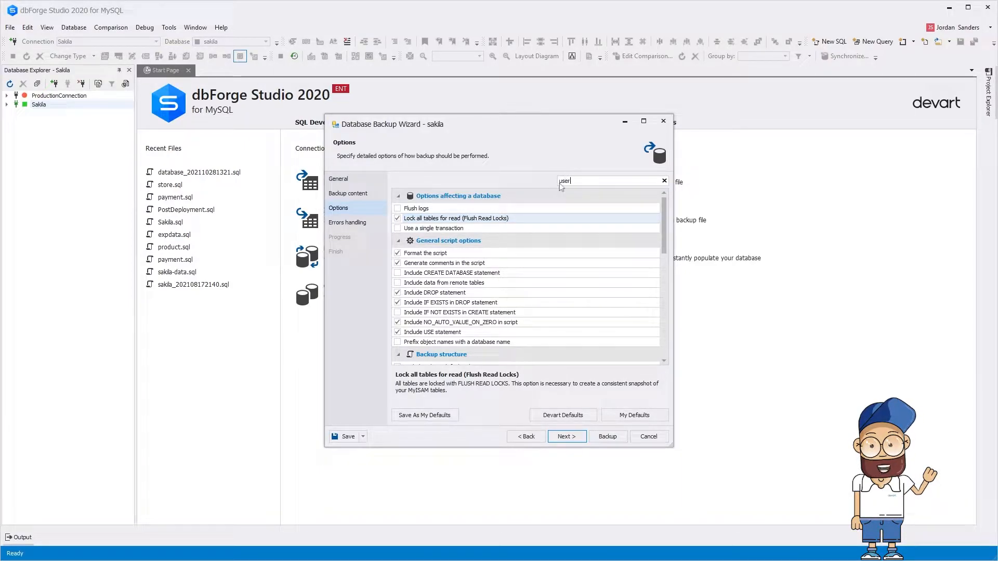
pyautogui.press('Down')
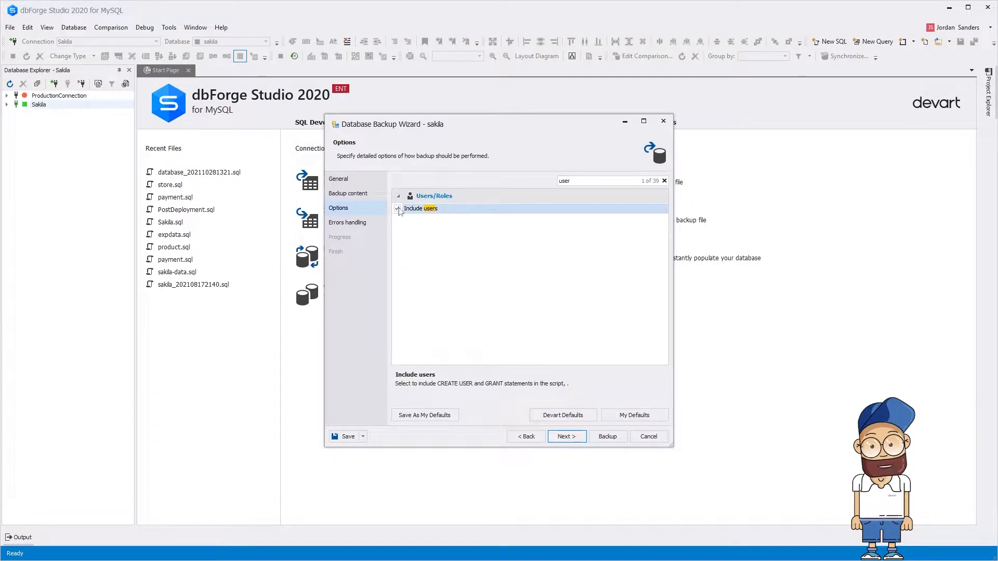
pyautogui.press('space')
pyautogui.press('BackSpace')
pyautogui.press('BackSpace')
pyautogui.press('BackSpace')
pyautogui.press('BackSpace')
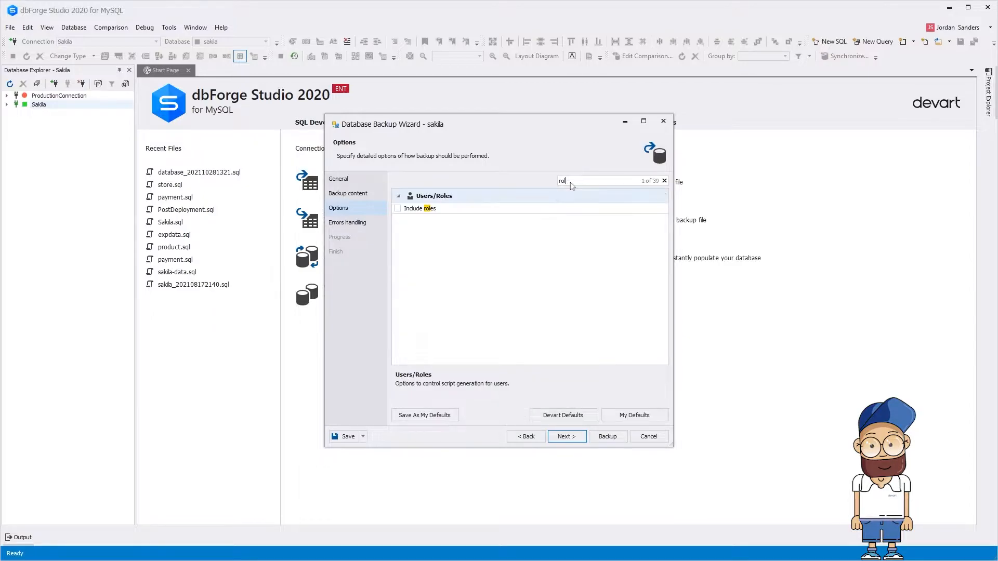
pyautogui.click(397, 208)
pyautogui.click(566, 436)
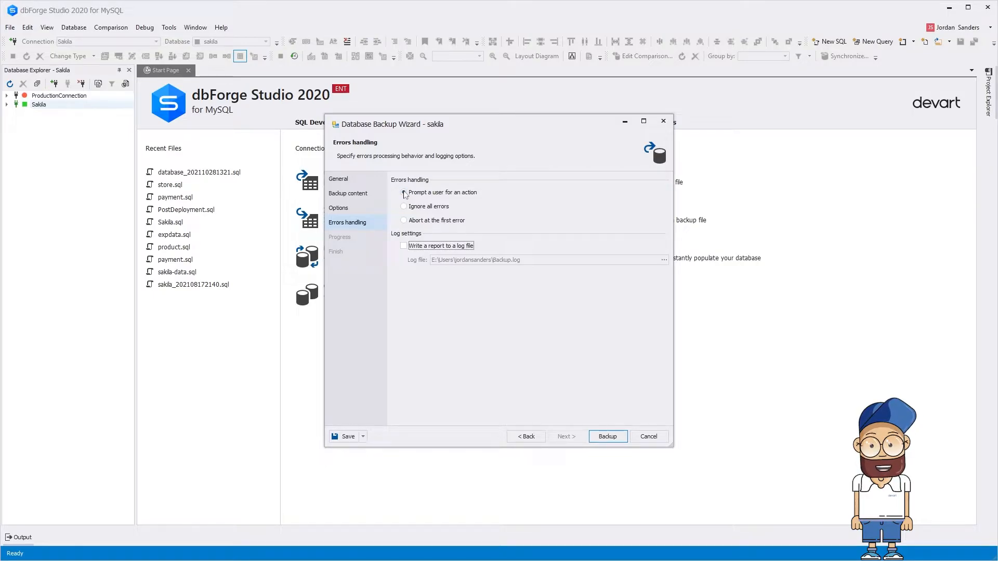
# Step: Enable the log-file report, save settings as bu_sakila_options.backup, and run the sakila backup
pyautogui.click(404, 246)
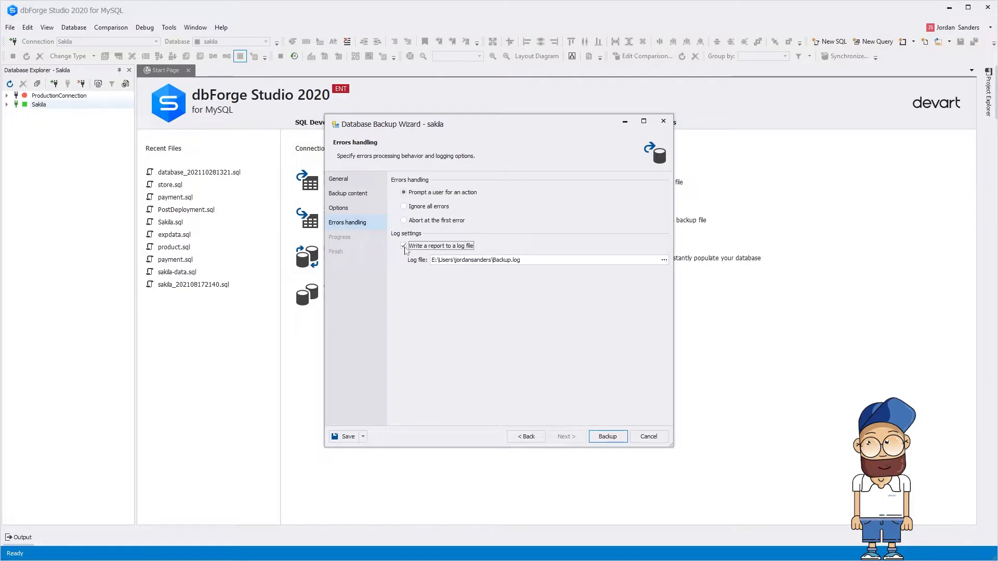
pyautogui.click(363, 437)
pyautogui.click(364, 450)
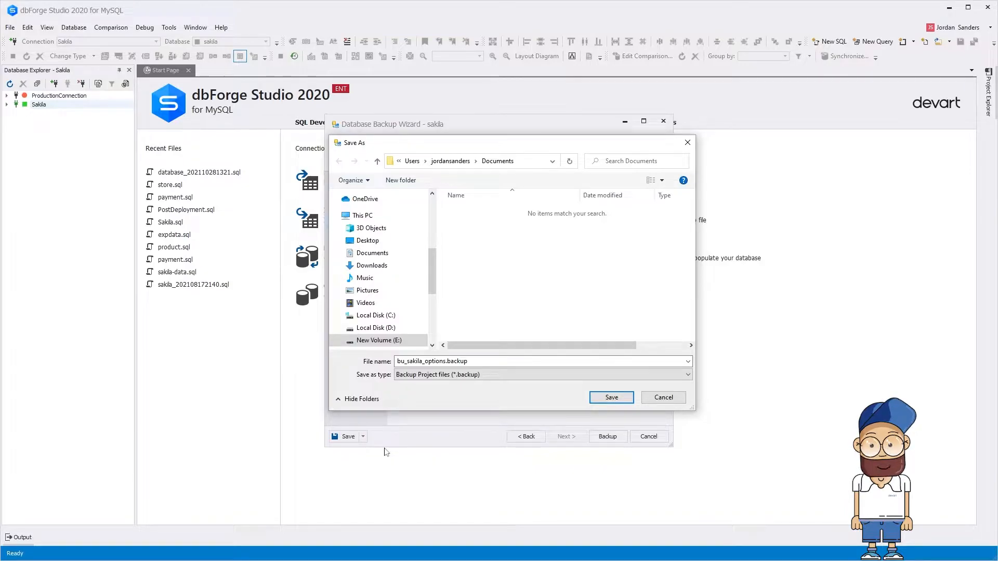
pyautogui.click(626, 399)
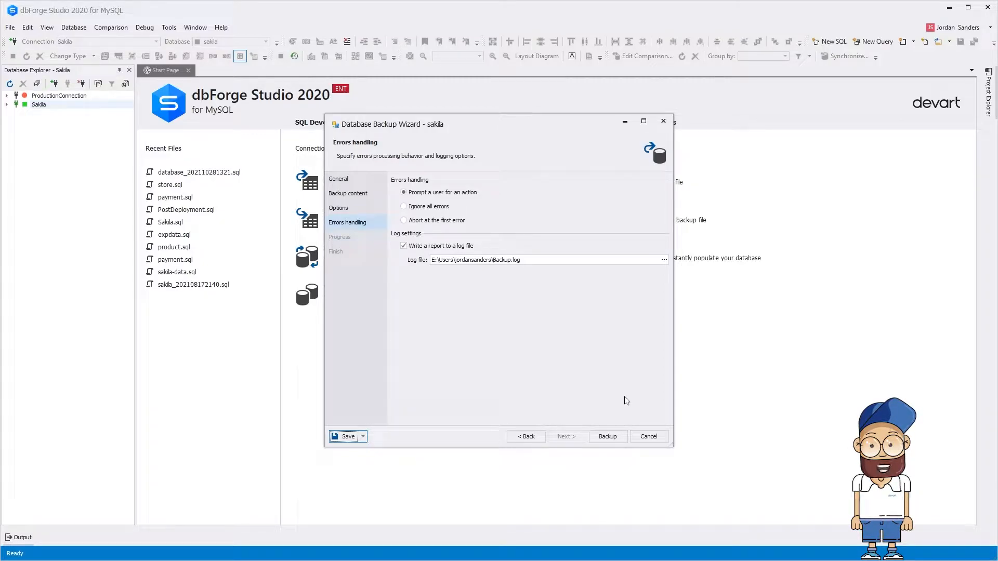
pyautogui.click(623, 439)
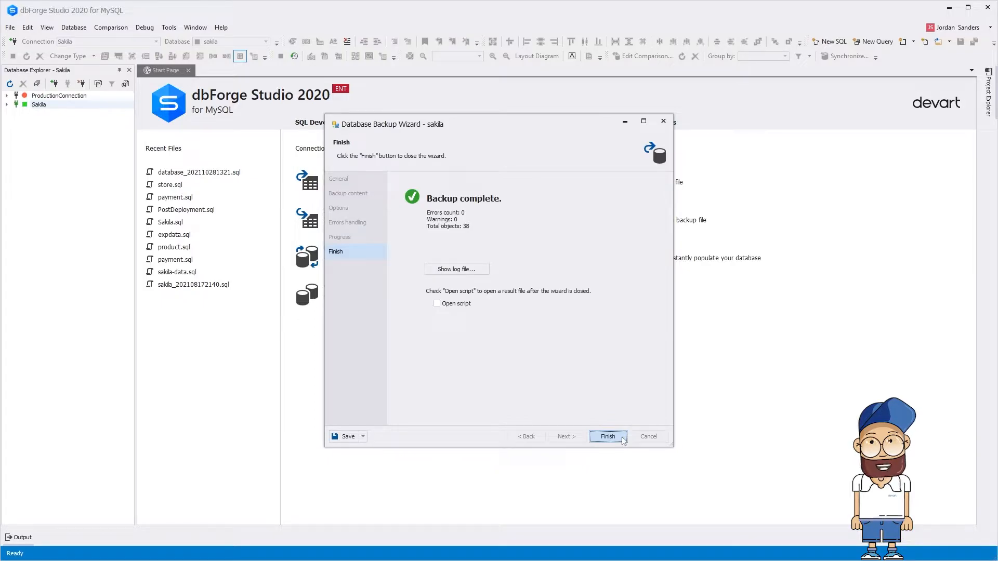
# Step: Review the backup log file in Notepad, then close it
pyautogui.click(477, 270)
pyautogui.moveTo(929, 367); pyautogui.dragTo(928, 367)
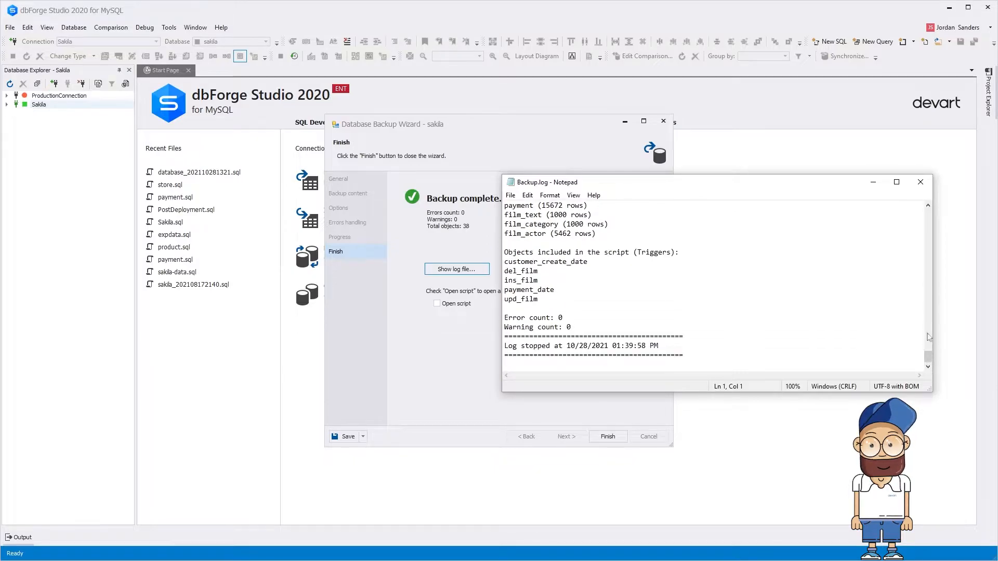
pyautogui.click(920, 182)
# Step: Choose to open the result script, save the command line, and finish the wizard
pyautogui.click(437, 304)
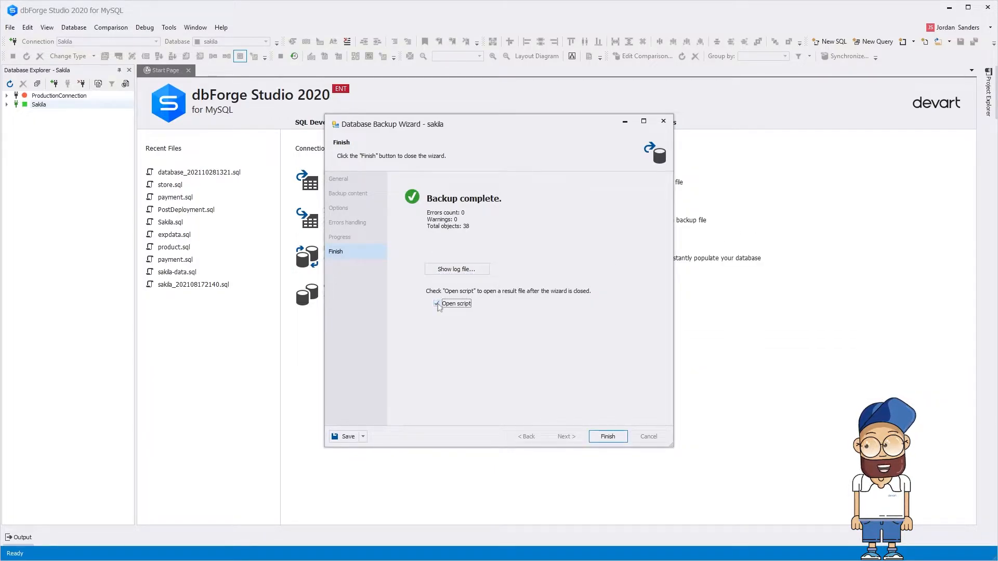
pyautogui.click(363, 437)
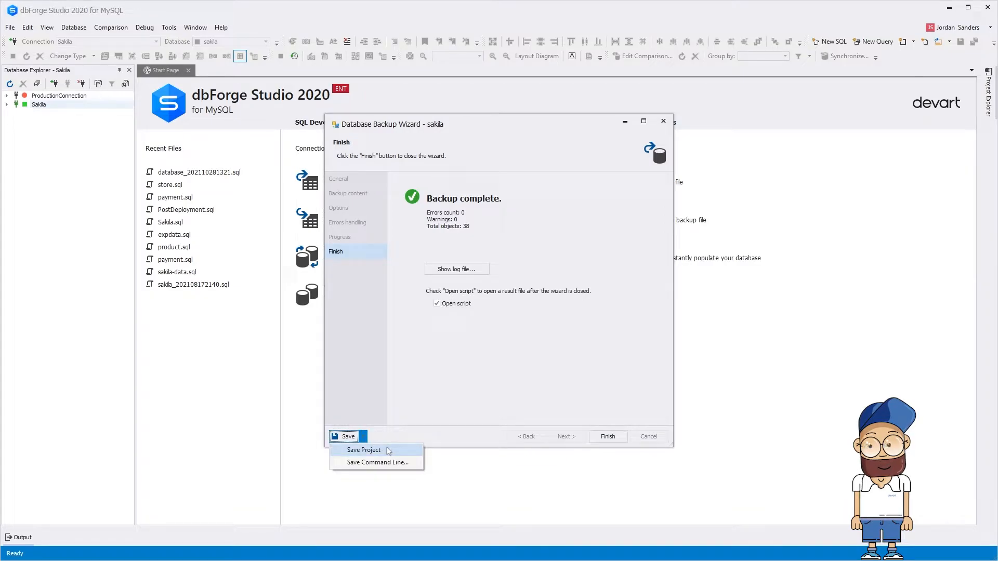
pyautogui.click(415, 463)
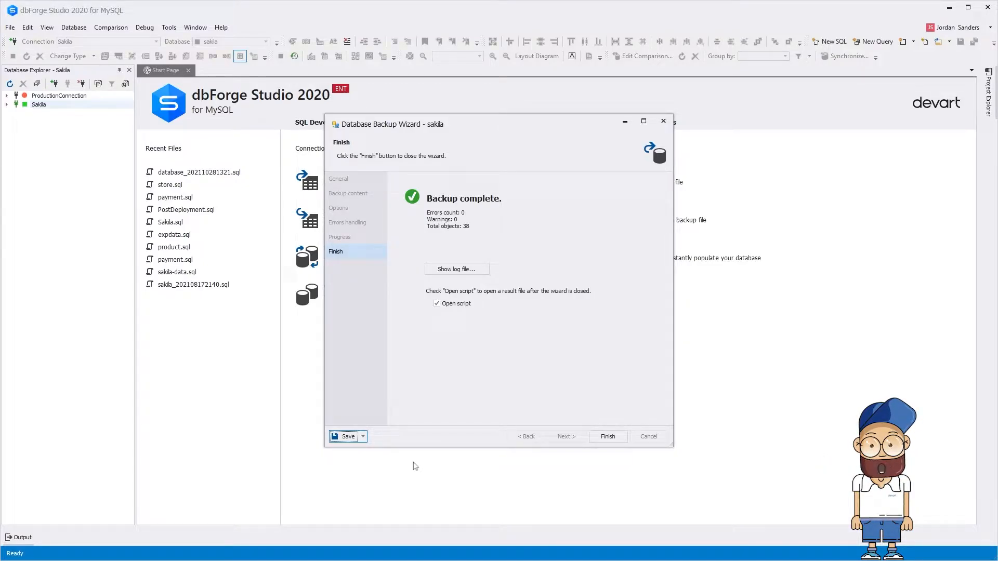
pyautogui.click(607, 436)
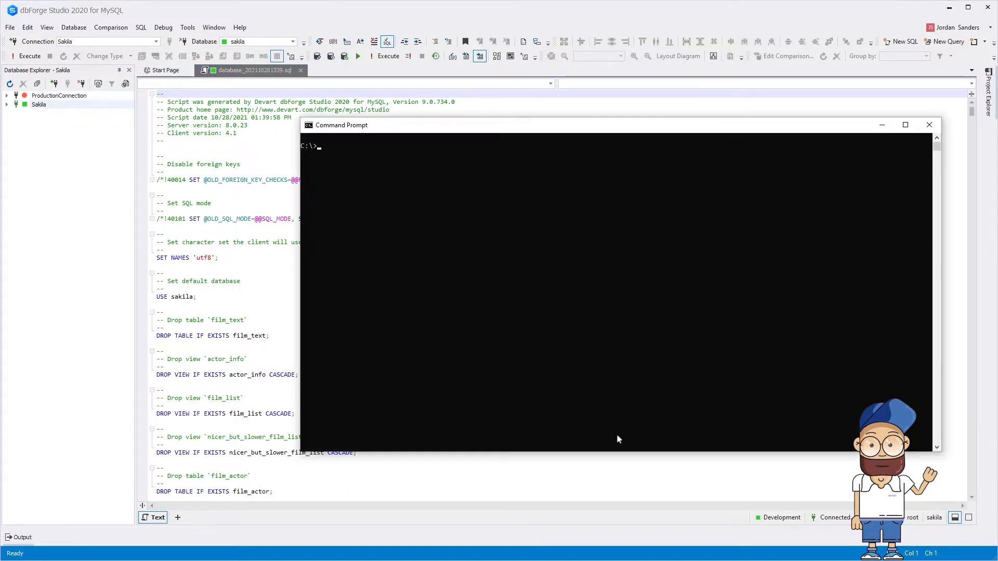
# Step: Paste the dbforgemysql.com /backup /? help command into a Command Prompt
pyautogui.write('"C:\\Program Files\\Devart\\dbForge Studio for MySQL\\dbforgemysql.com" /backup /?')
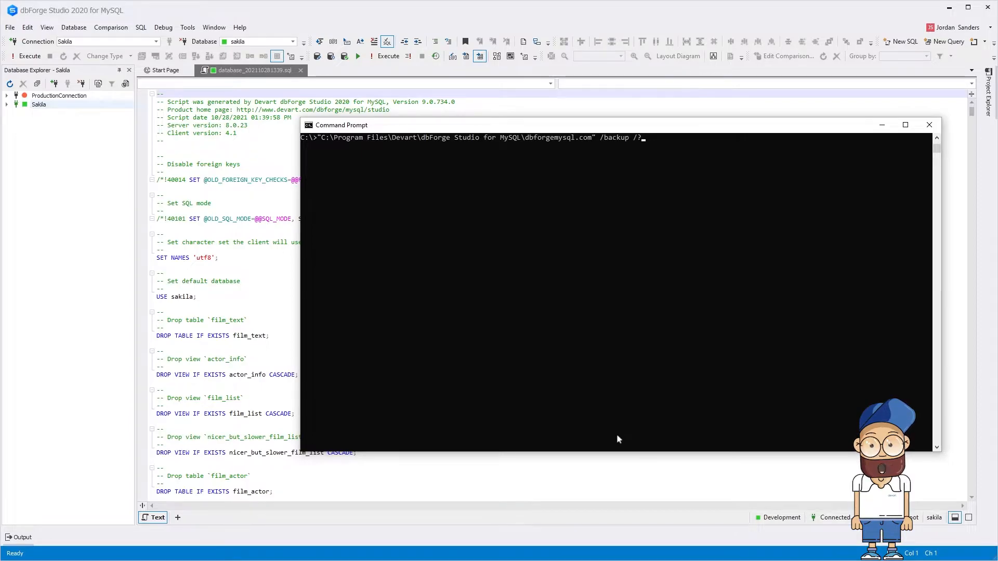
# Step: Run the help command to list backup switches, then open the command-line file settings
pyautogui.press('Return')
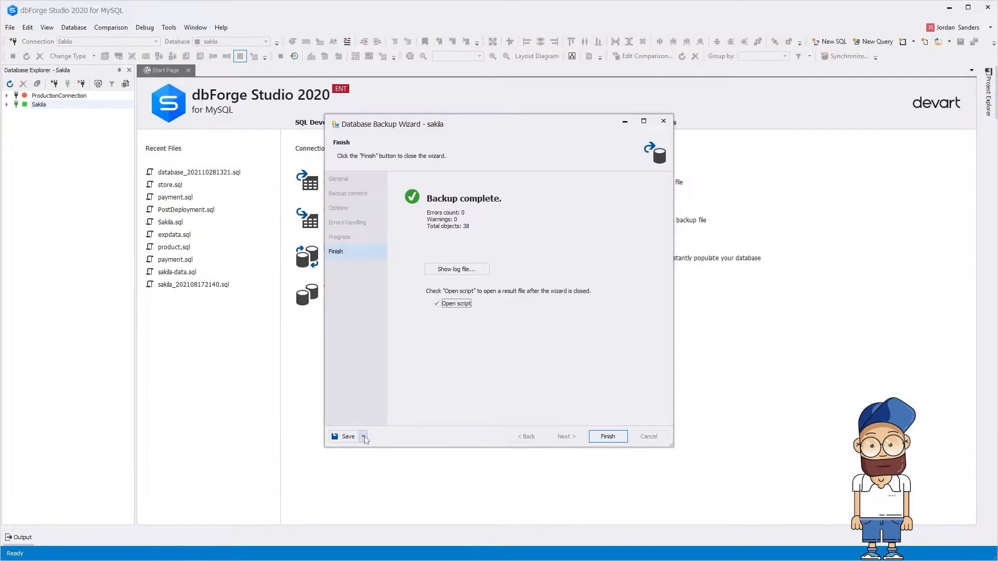
pyautogui.click(363, 436)
pyautogui.click(382, 459)
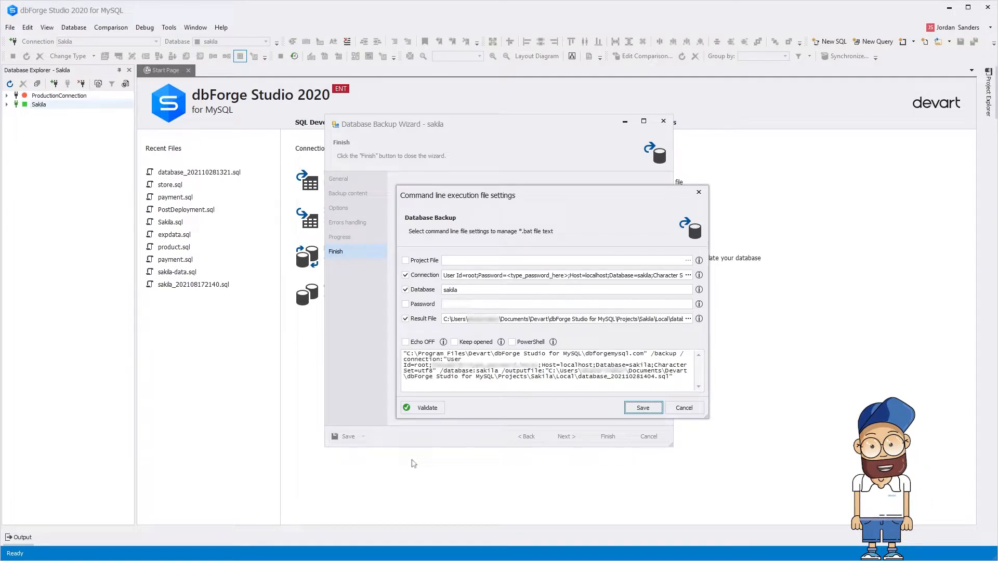
# Step: Save the backup command line as sakila_backup.bat with the server password included
pyautogui.click(642, 408)
pyautogui.click(695, 470)
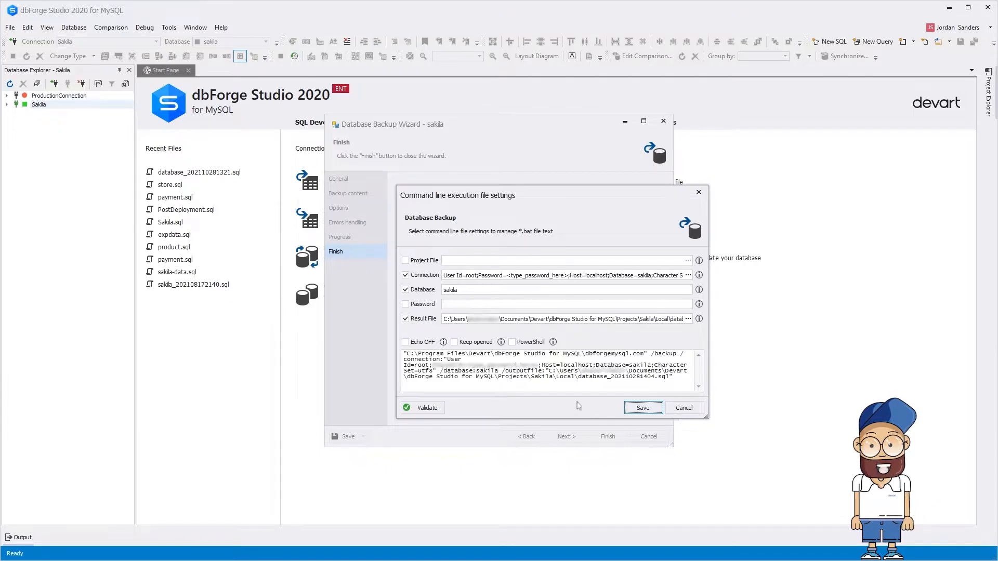
pyautogui.click(405, 305)
pyautogui.press('Tab')
pyautogui.write('root')
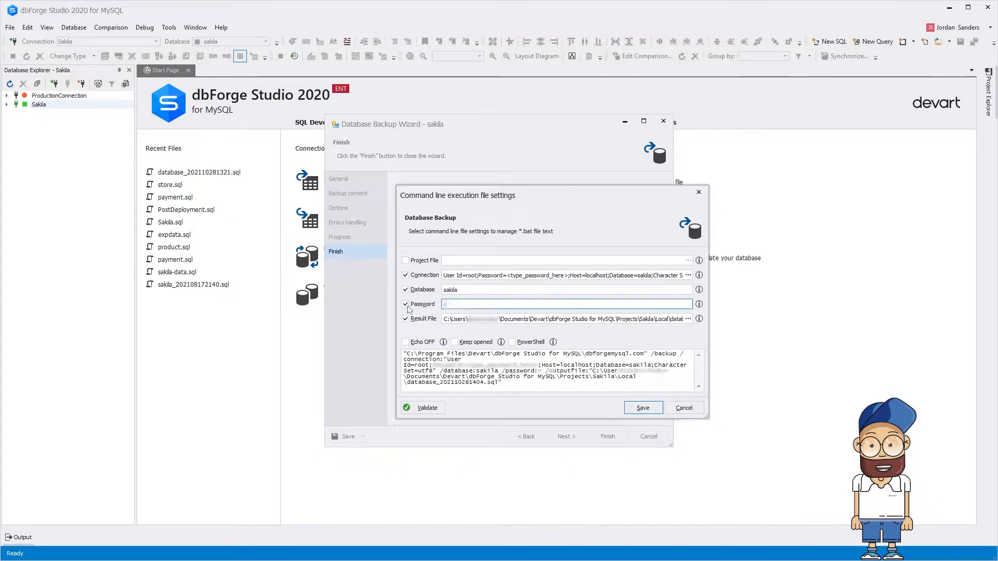
# Step: Validate the command line and select its full text for copying
pyautogui.click(418, 410)
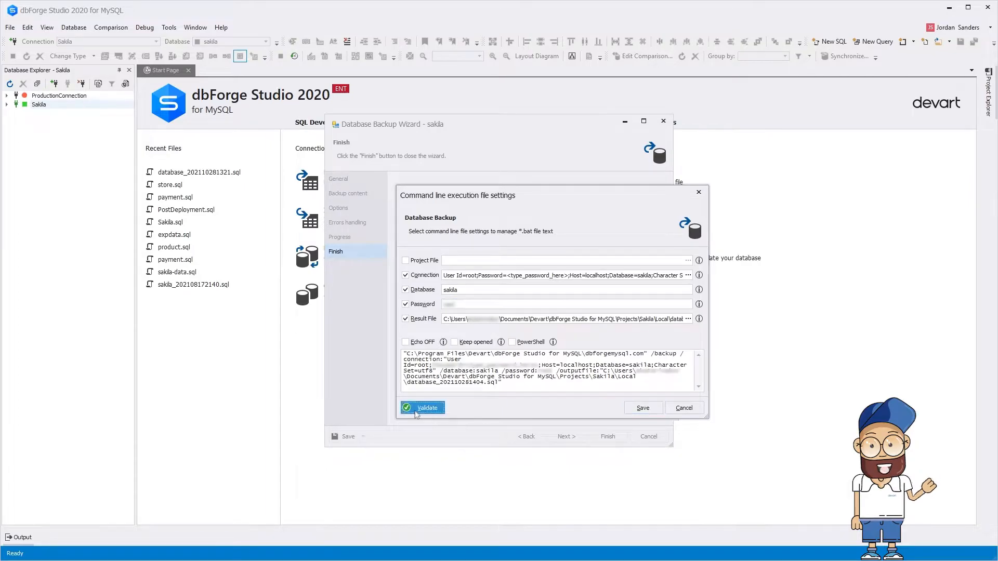
pyautogui.click(604, 325)
pyautogui.moveTo(504, 384); pyautogui.dragTo(407, 354)
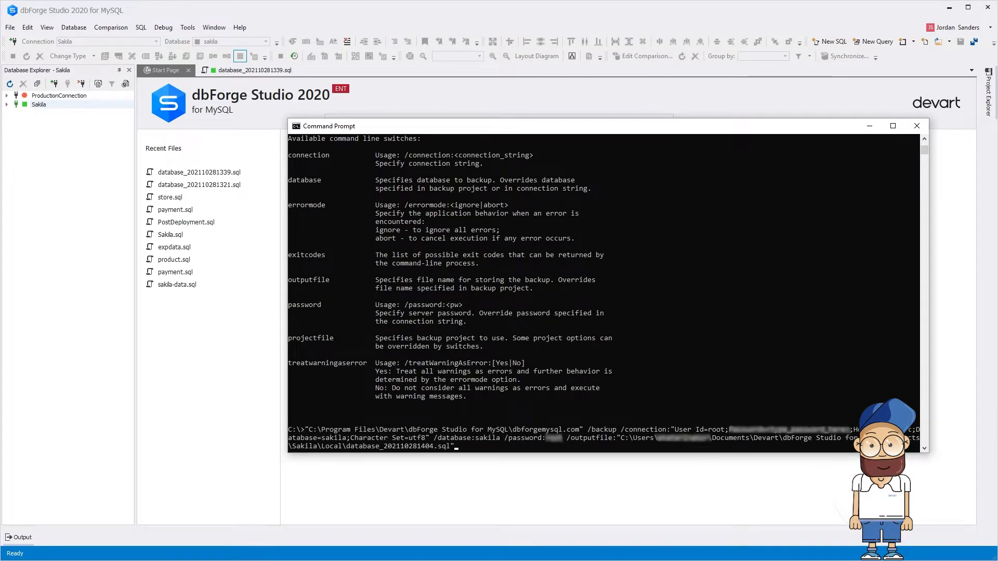
# Step: Run the pasted sakila backup command in Command Prompt
pyautogui.press('Return')
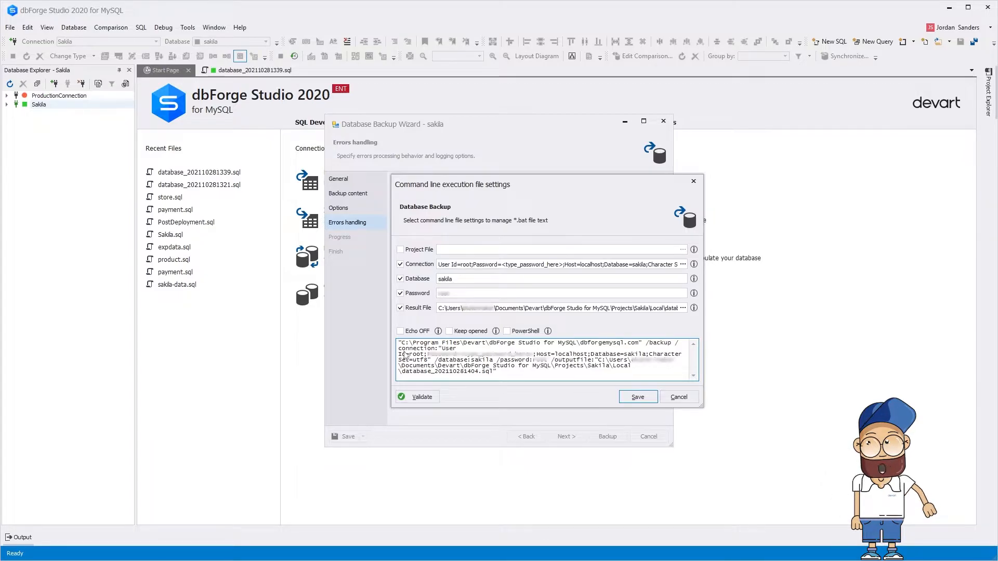
# Step: Format the backup command for PowerShell, validate it, and select its text
pyautogui.click(507, 331)
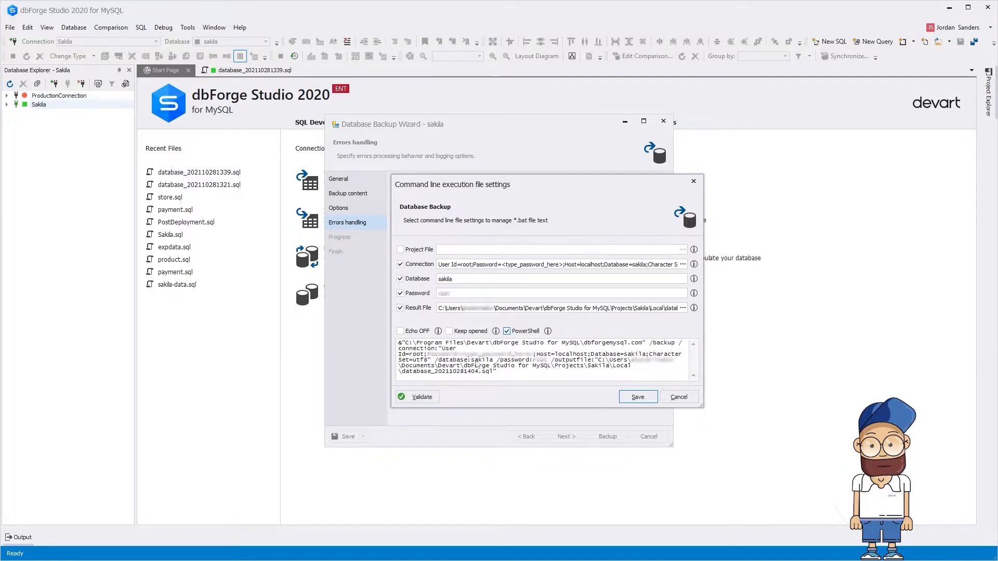
pyautogui.click(421, 397)
pyautogui.click(598, 314)
pyautogui.moveTo(497, 372); pyautogui.dragTo(402, 344)
# Step: Launch PowerShell and paste the backup command at its prompt
pyautogui.press('super+r')
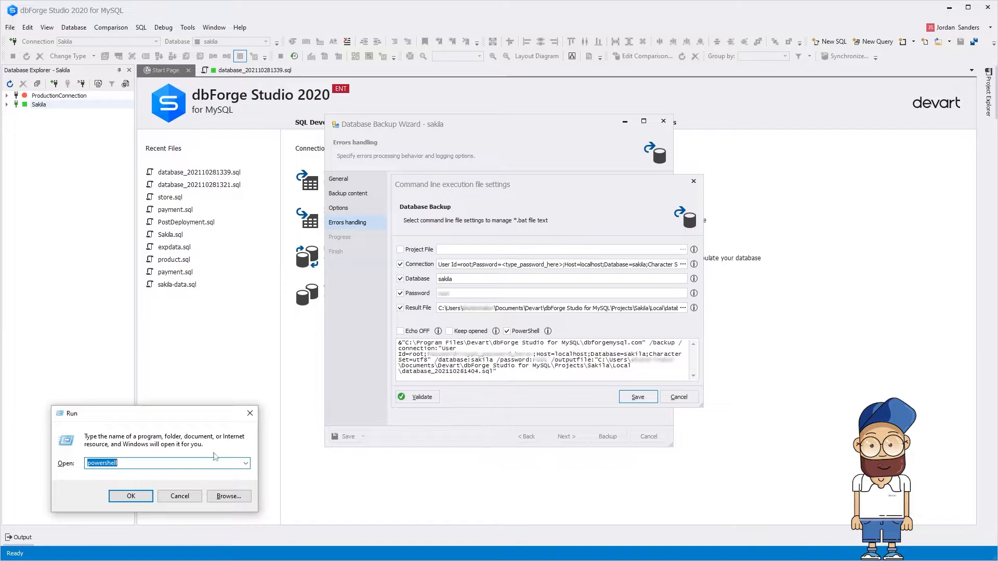
pyautogui.click(145, 498)
pyautogui.hotkey('ctrl', 'v')
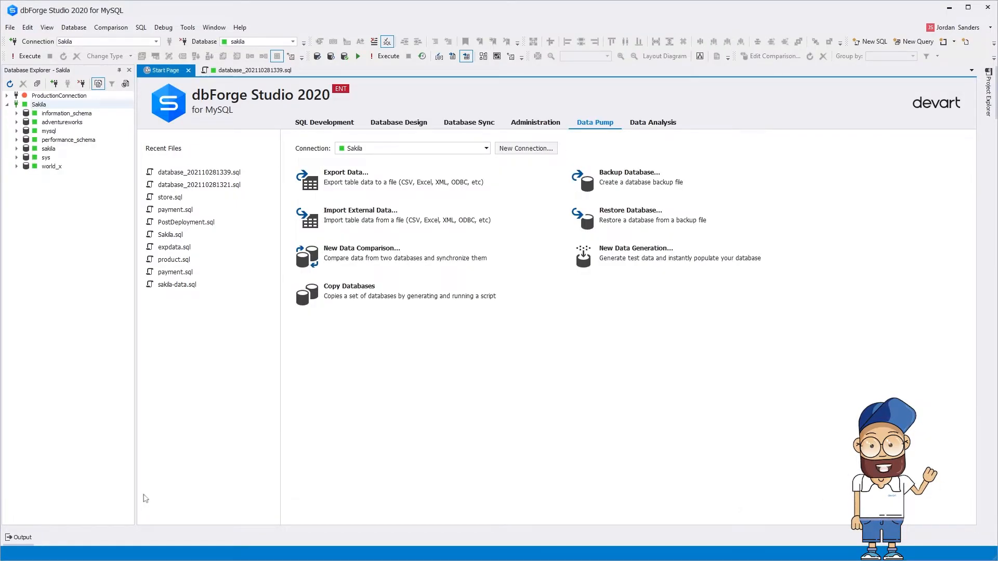
# Step: Start the Database Restore Wizard with test as the target database
pyautogui.click(677, 209)
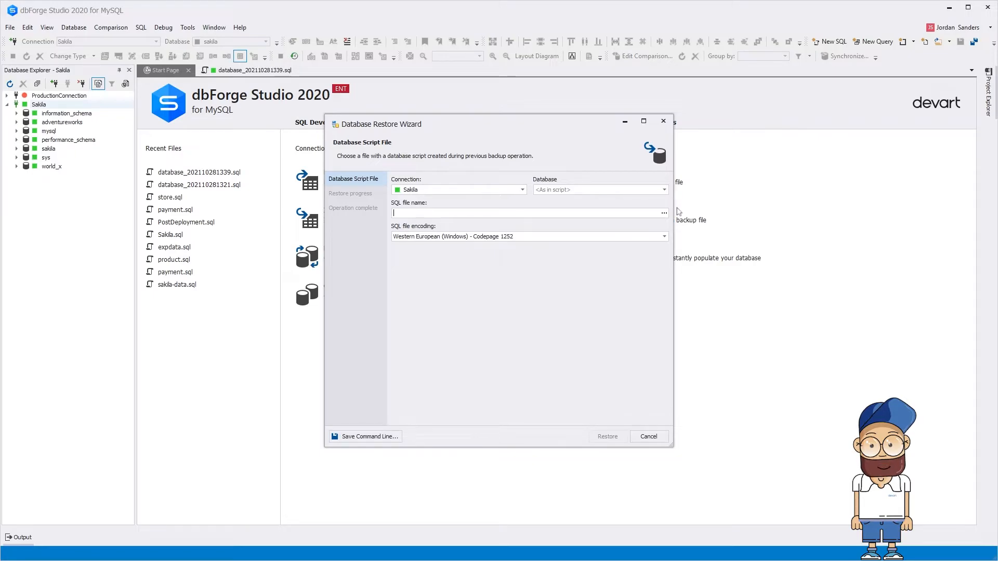
pyautogui.click(538, 191)
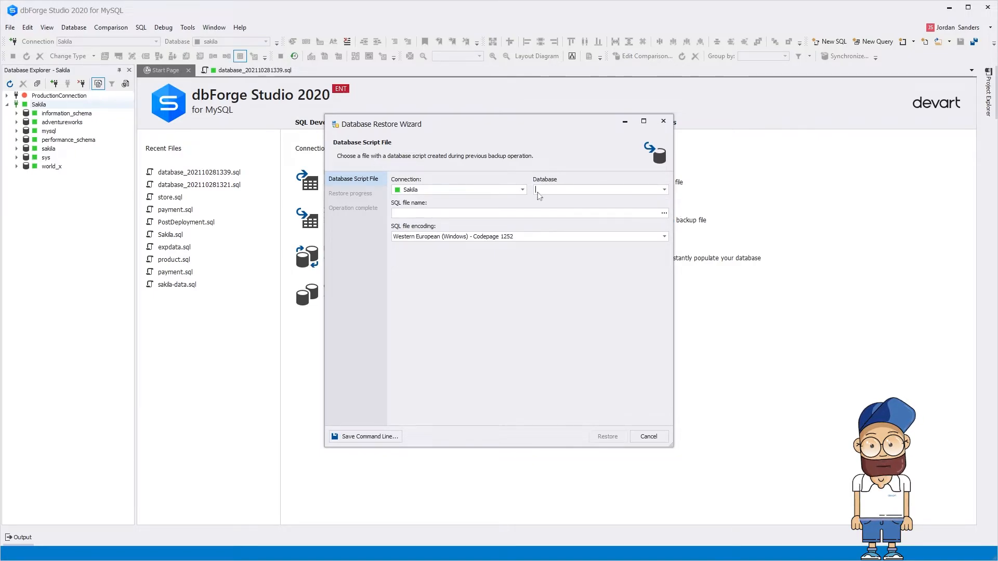
pyautogui.write('test')
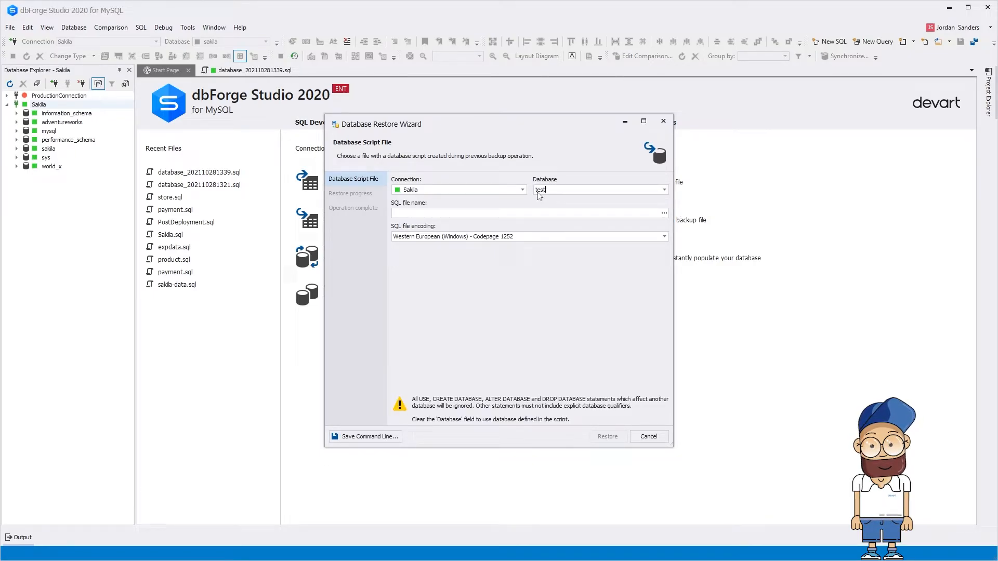
# Step: Pick database_202110281404.sql as the backup script and start the restore
pyautogui.click(664, 214)
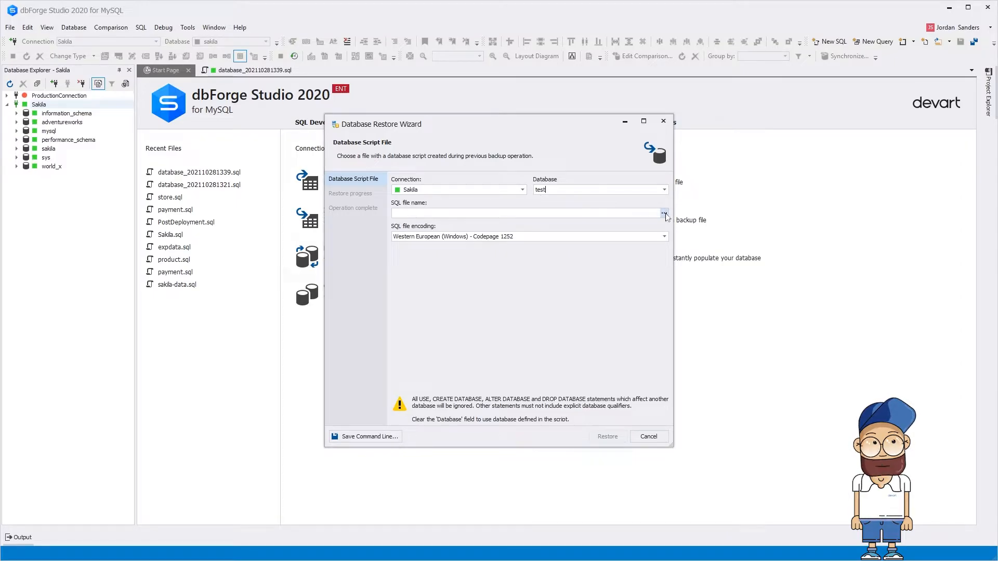
pyautogui.click(613, 253)
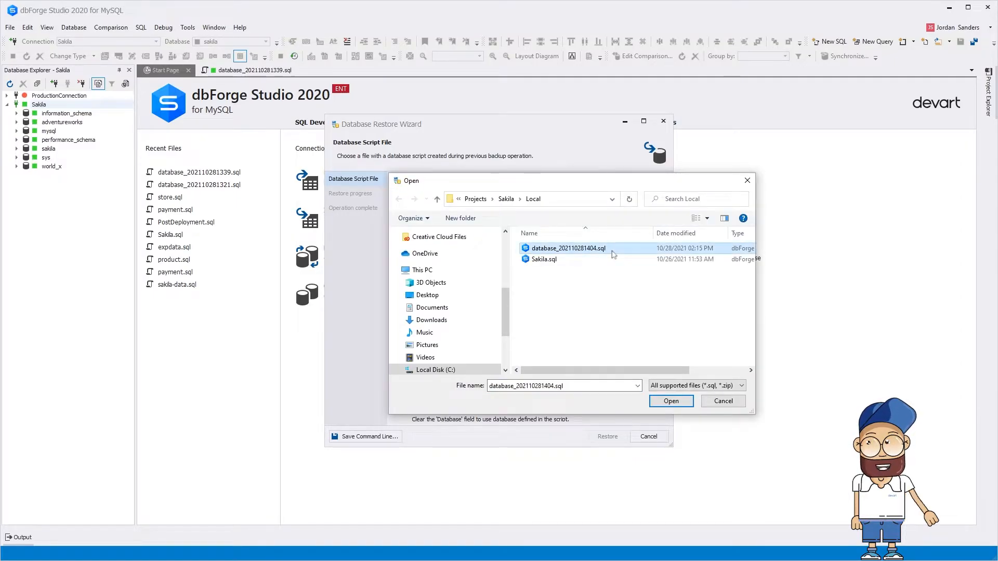
pyautogui.click(675, 402)
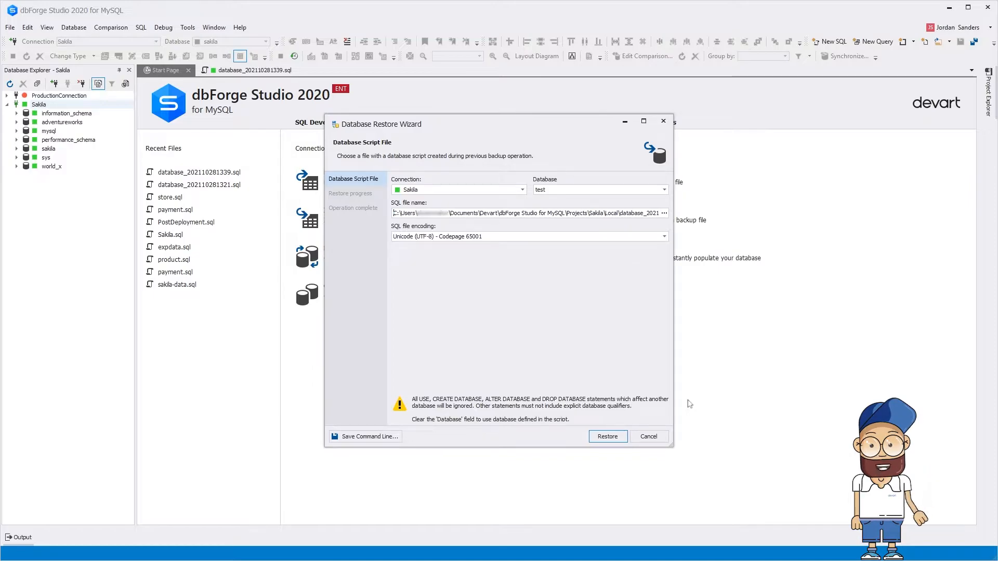
pyautogui.click(624, 438)
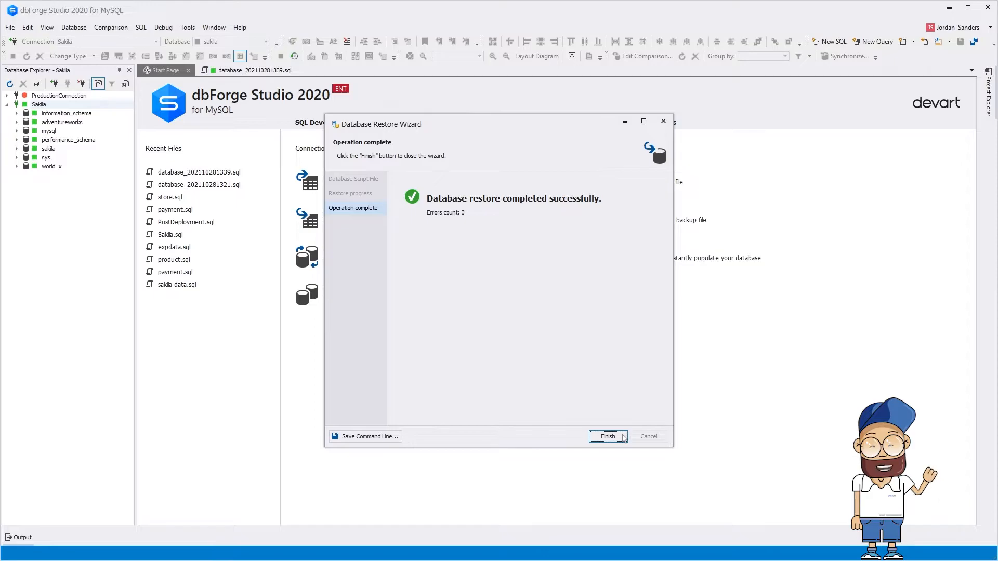
# Step: Close the finished restore wizard, refresh Database Explorer and select the test database
pyautogui.click(608, 437)
pyautogui.click(10, 85)
pyautogui.click(54, 167)
# Step: List the restore switches in Command Prompt with dbforgemysql.com /restore /?
pyautogui.hotkey('alt', 'Tab')
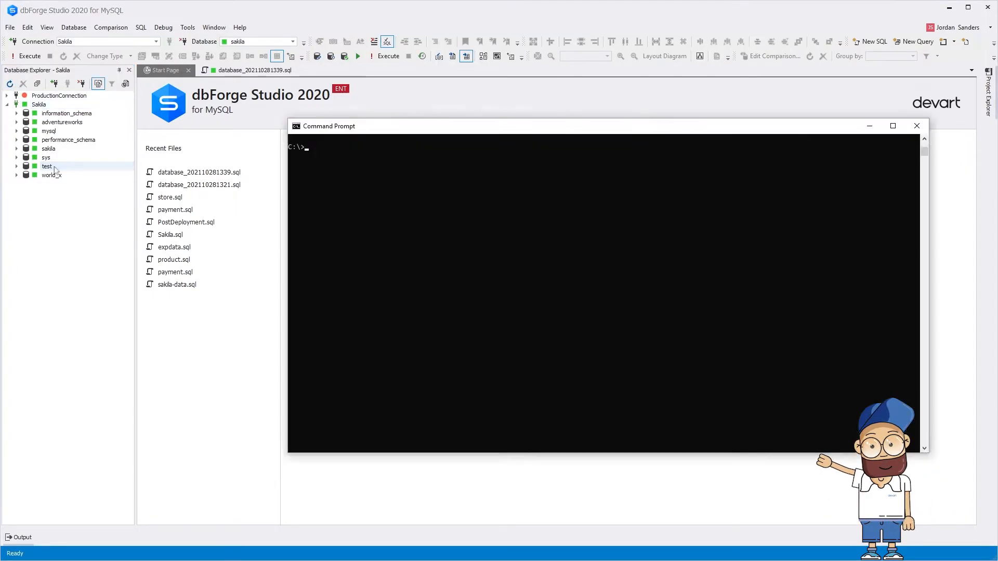
pyautogui.write('"C:\\Program Files\\Devart\\dbForge Studio for MySQL\\dbforgemysql.com" /restore /?')
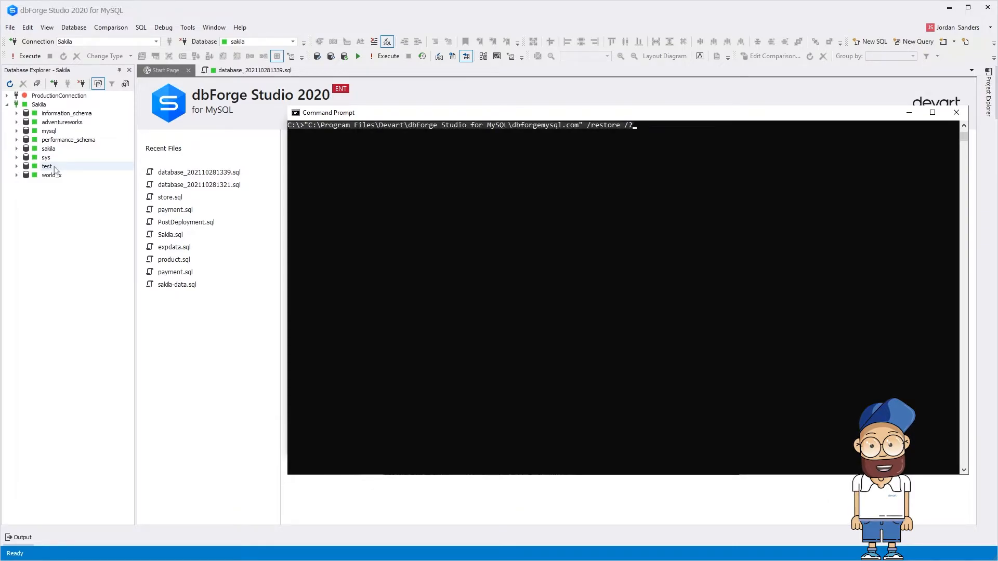
pyautogui.press('Return')
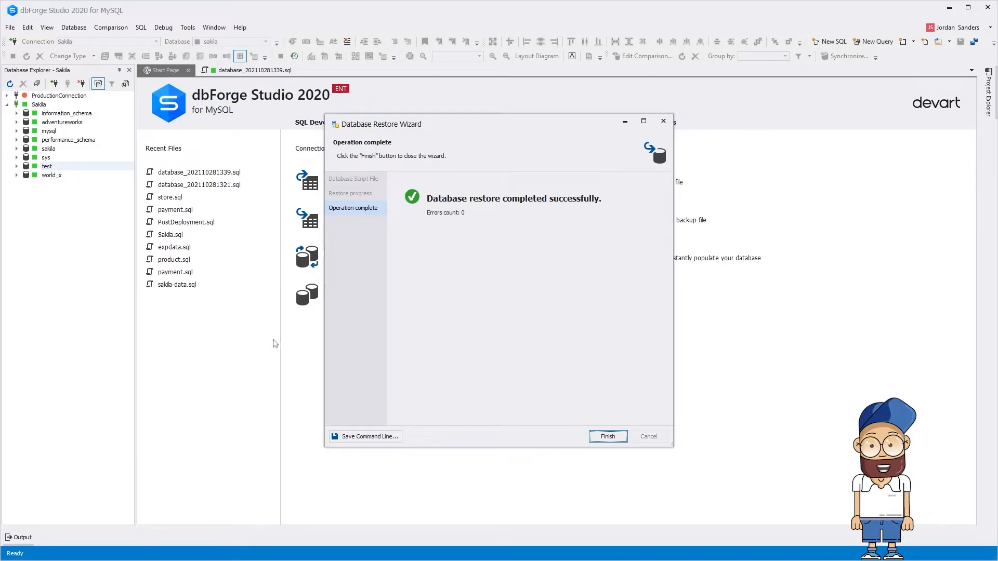
# Step: Add the account password to the restore command-line settings
pyautogui.click(366, 436)
pyautogui.press('Tab')
pyautogui.write('root')
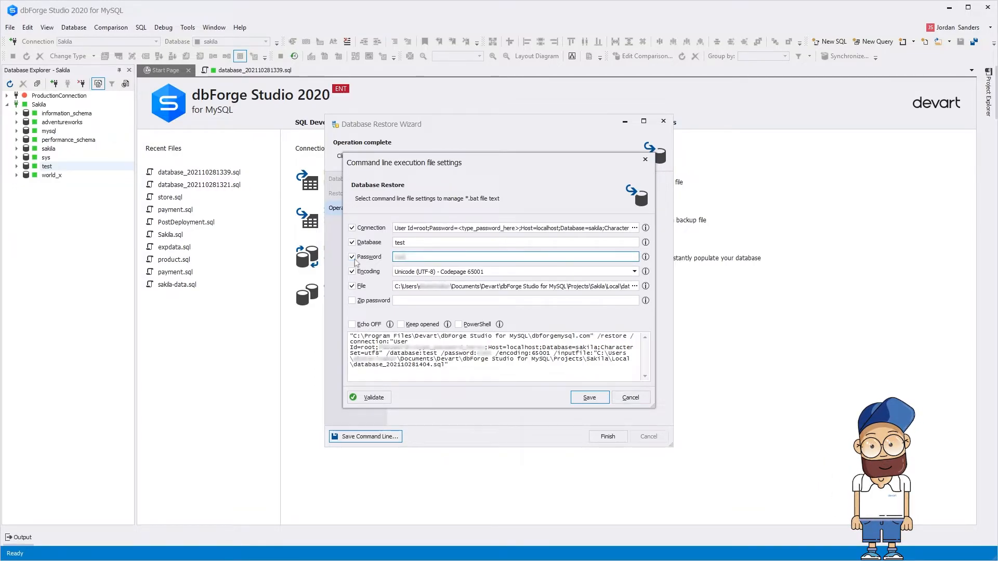
# Step: Run the generated /restore command for database test in Command Prompt
pyautogui.click(452, 370)
pyautogui.moveTo(451, 370); pyautogui.dragTo(352, 339)
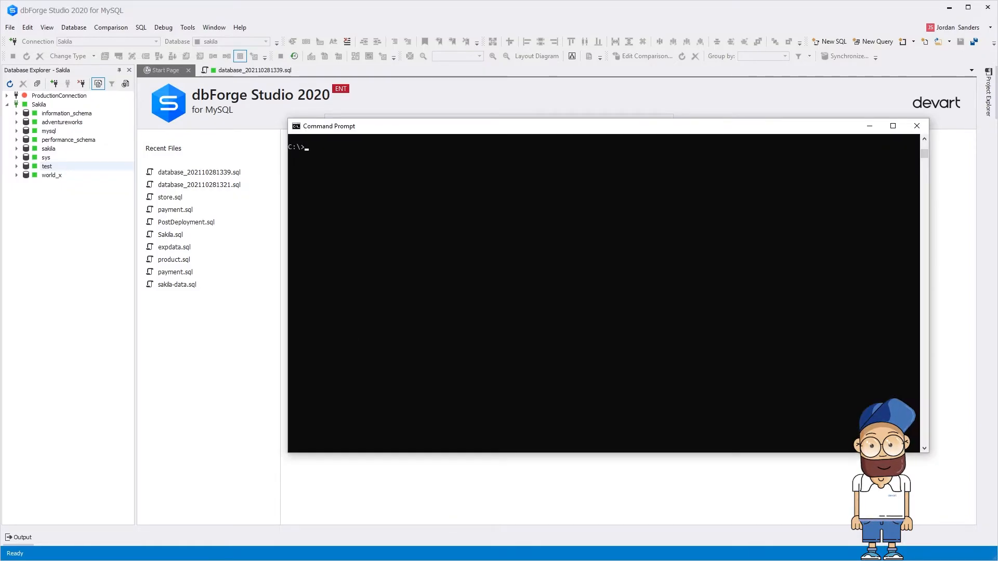
pyautogui.hotkey('ctrl', 'v')
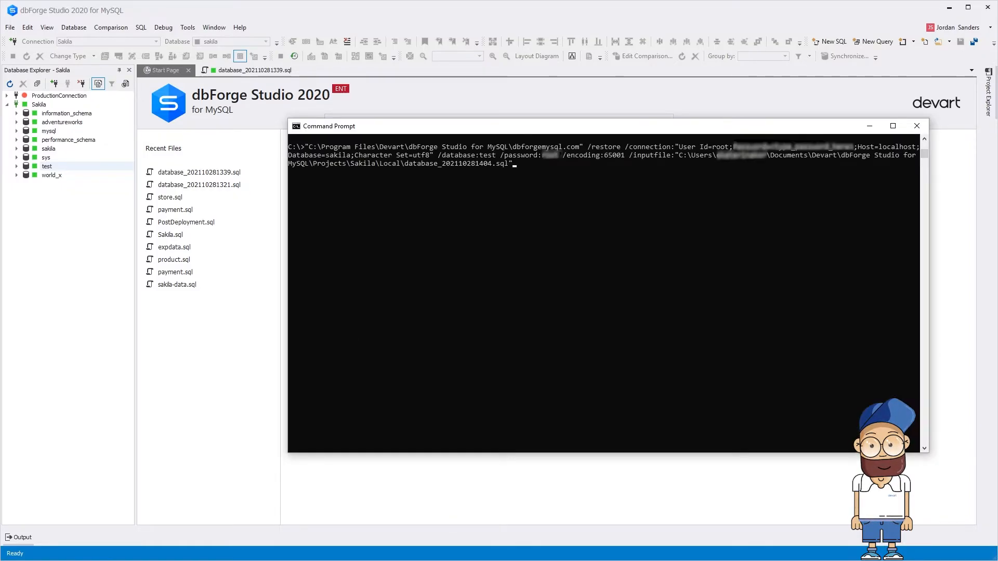
pyautogui.press('Return')
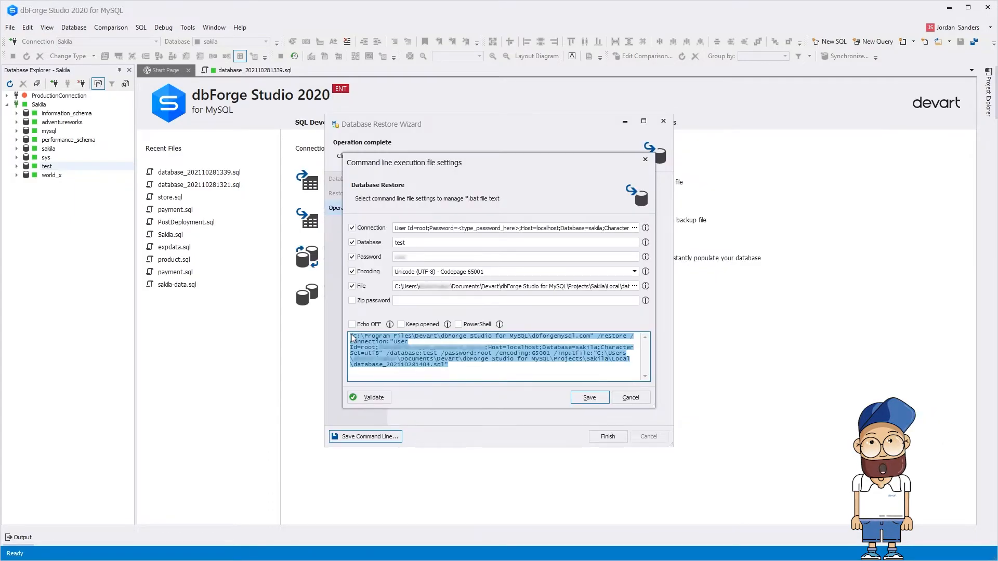
# Step: Save the restore command line as test_restore.bat in Documents
pyautogui.click(589, 397)
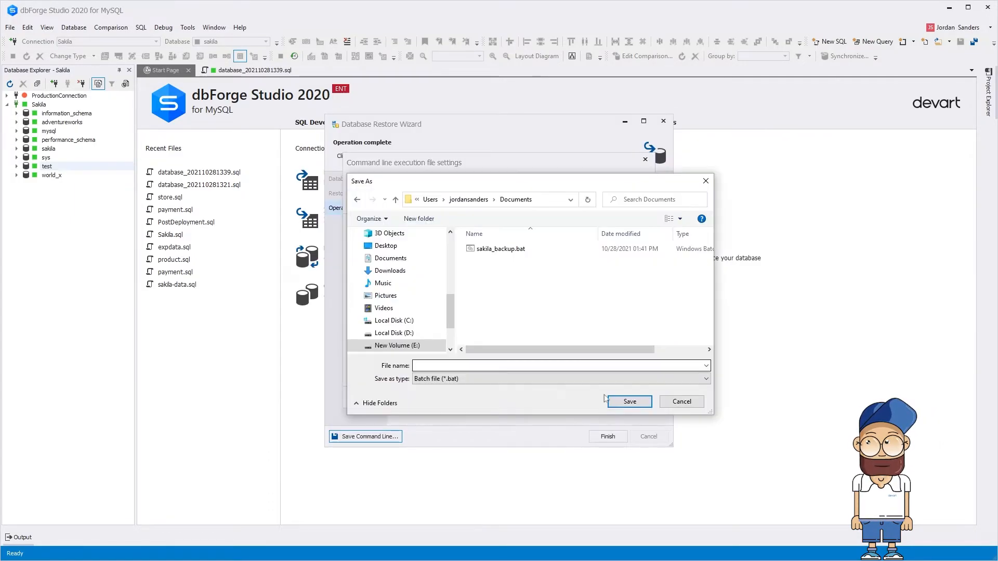
pyautogui.write('test_restore')
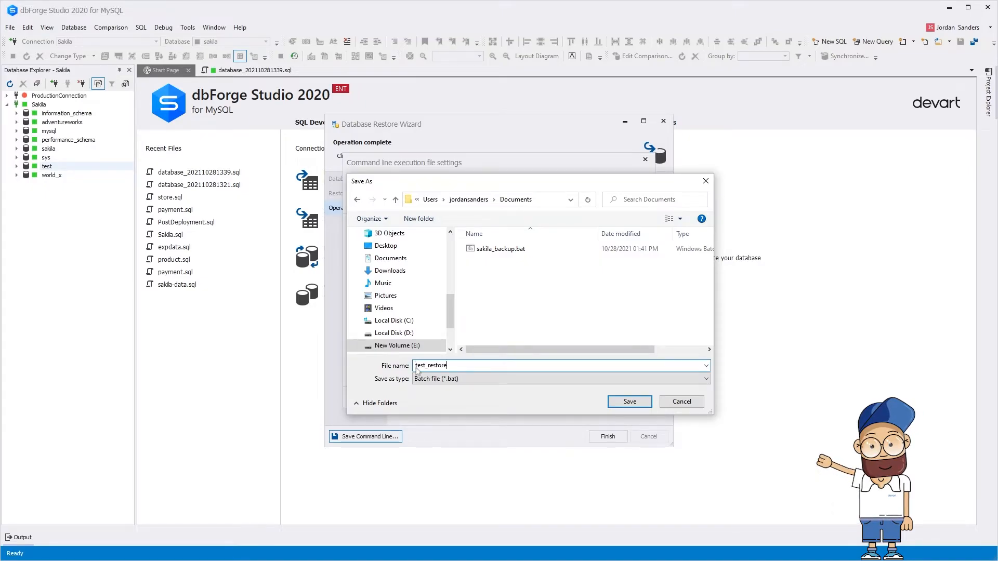
pyautogui.click(646, 403)
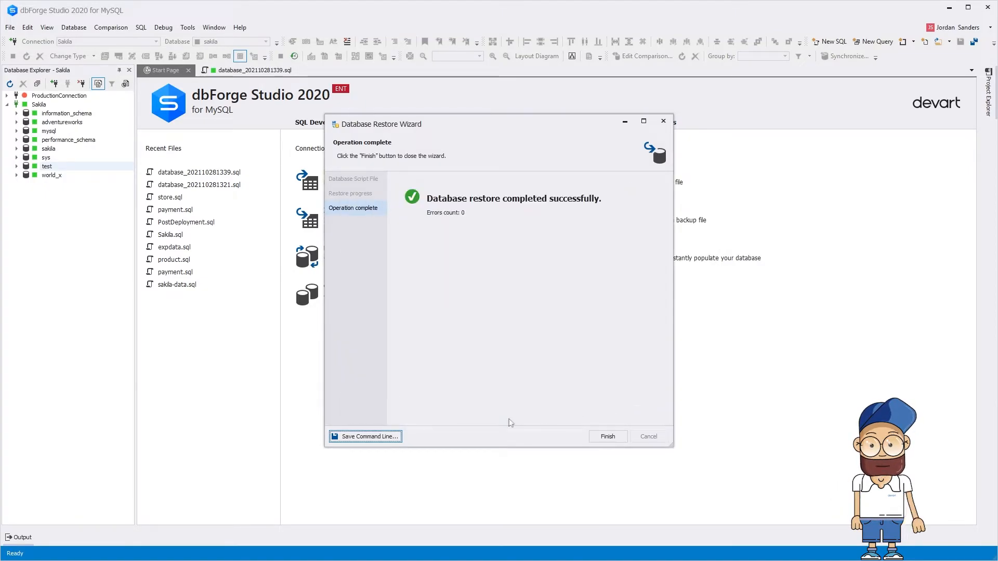
# Step: Regenerate the restore command in PowerShell form and paste it at the prompt
pyautogui.click(397, 437)
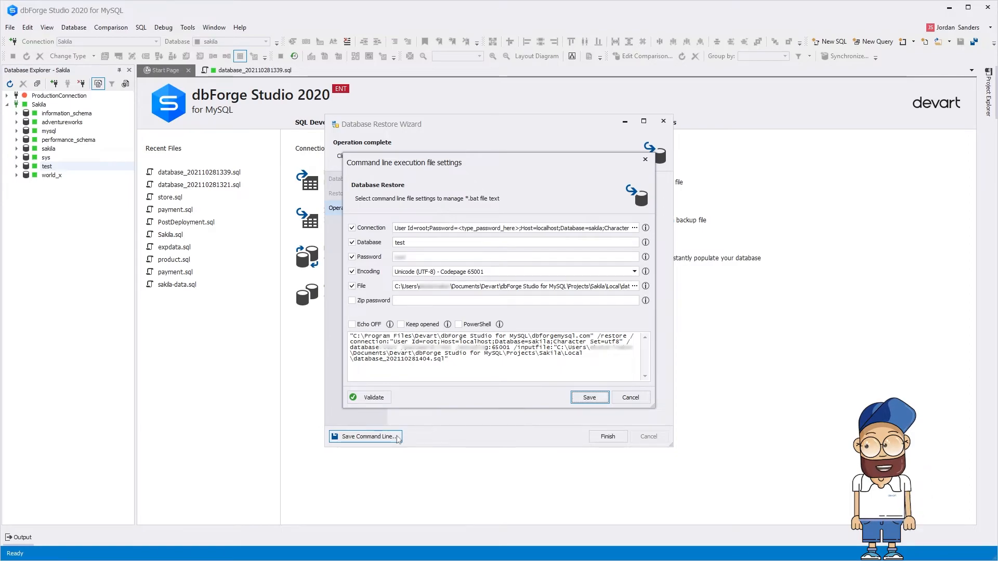
pyautogui.click(458, 324)
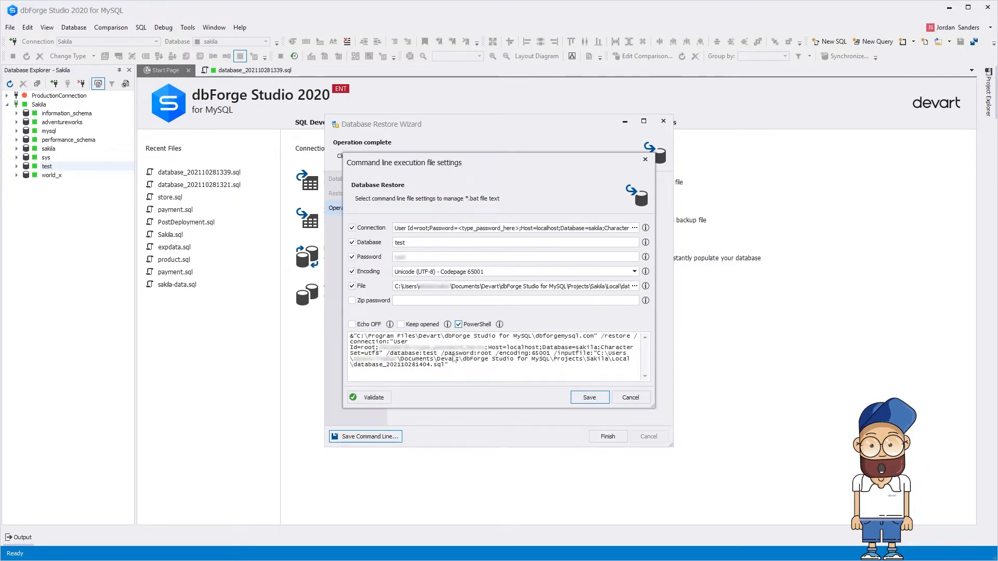
pyautogui.moveTo(449, 366); pyautogui.dragTo(352, 338)
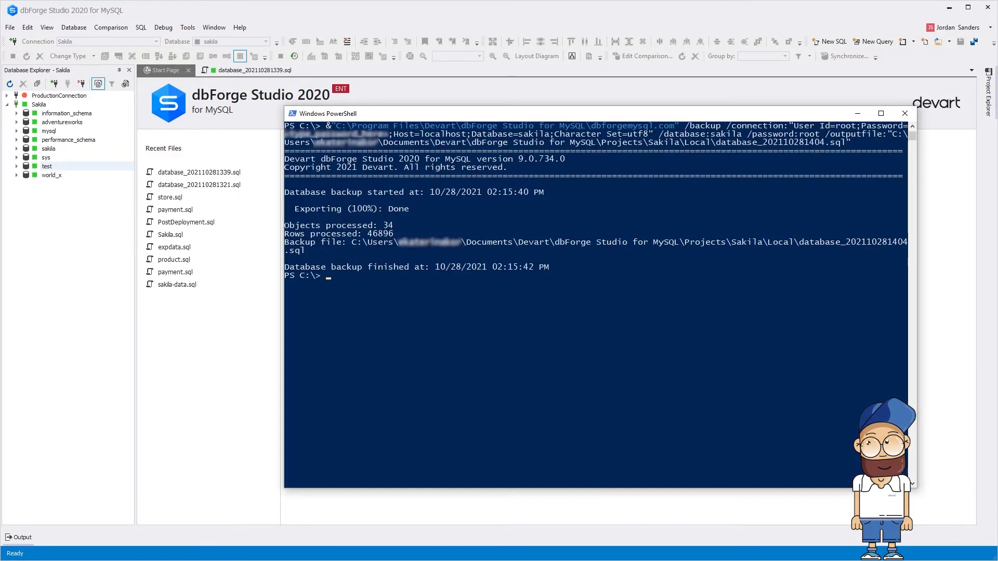
pyautogui.hotkey('ctrl', 'v')
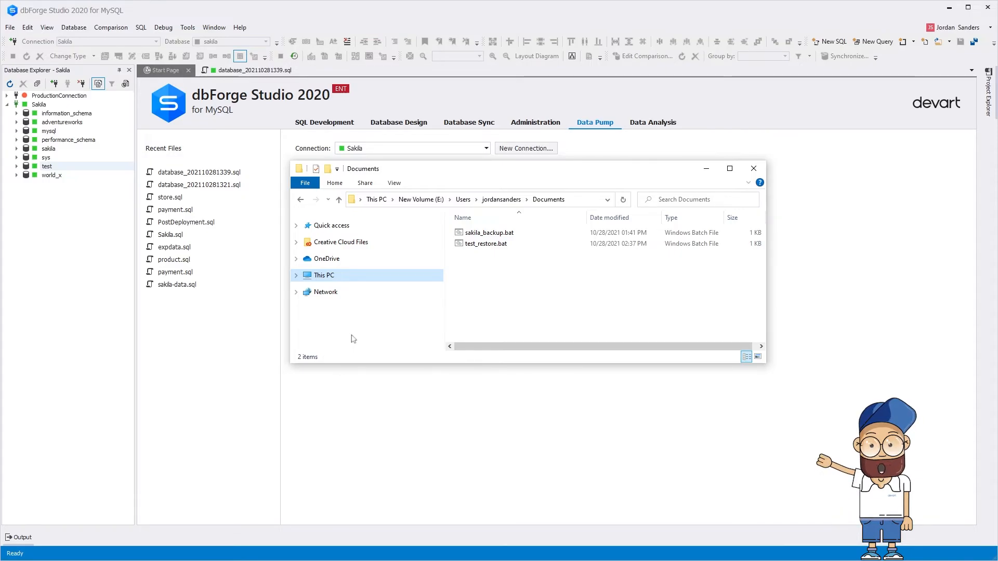
# Step: Run sakila_backup.bat, then test_restore.bat, from the Documents folder
pyautogui.click(518, 235)
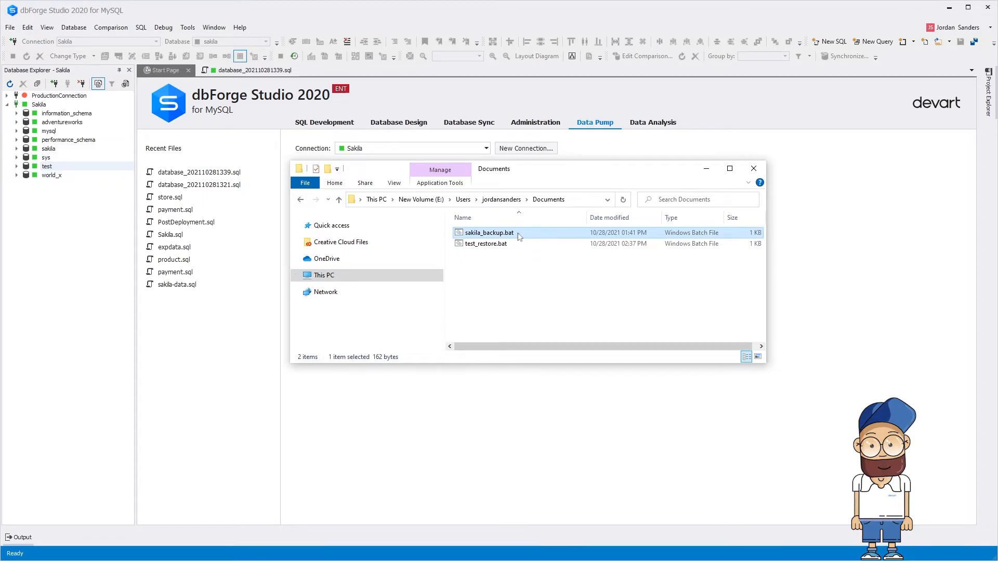
pyautogui.doubleClick(518, 235)
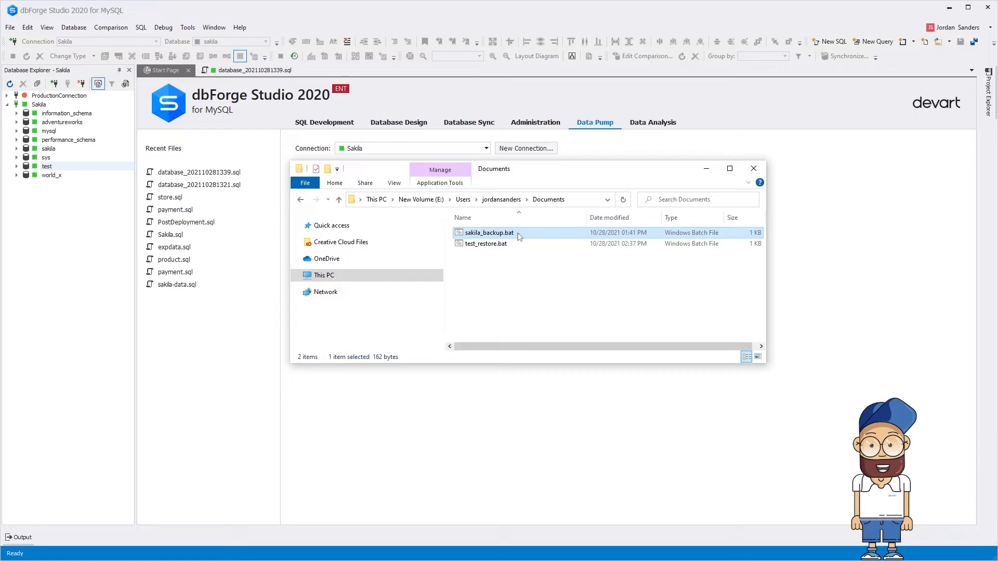
pyautogui.click(520, 246)
pyautogui.doubleClick(520, 244)
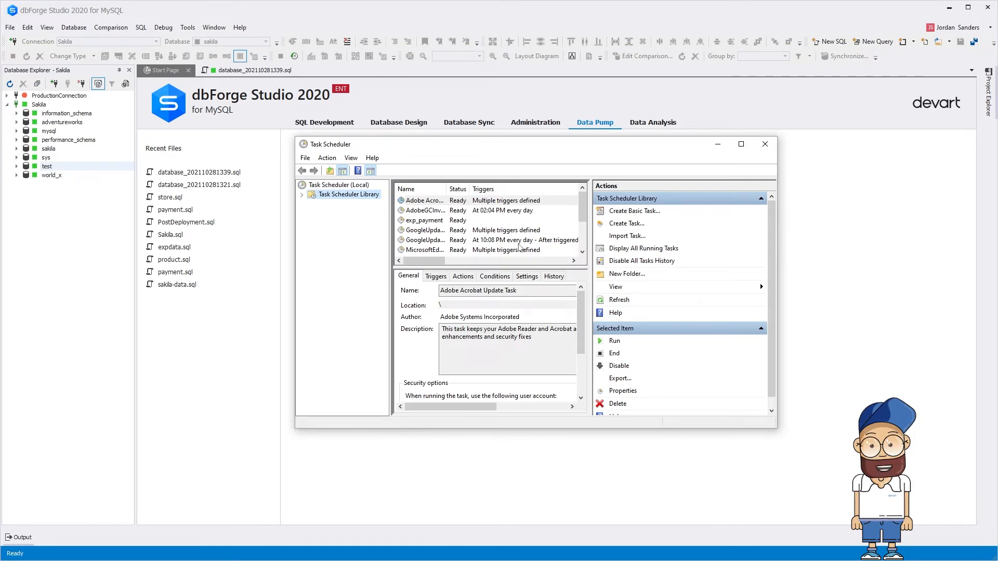
# Step: Create a scheduled task whose action starts sakila_backup.bat, then run it once
pyautogui.click(649, 225)
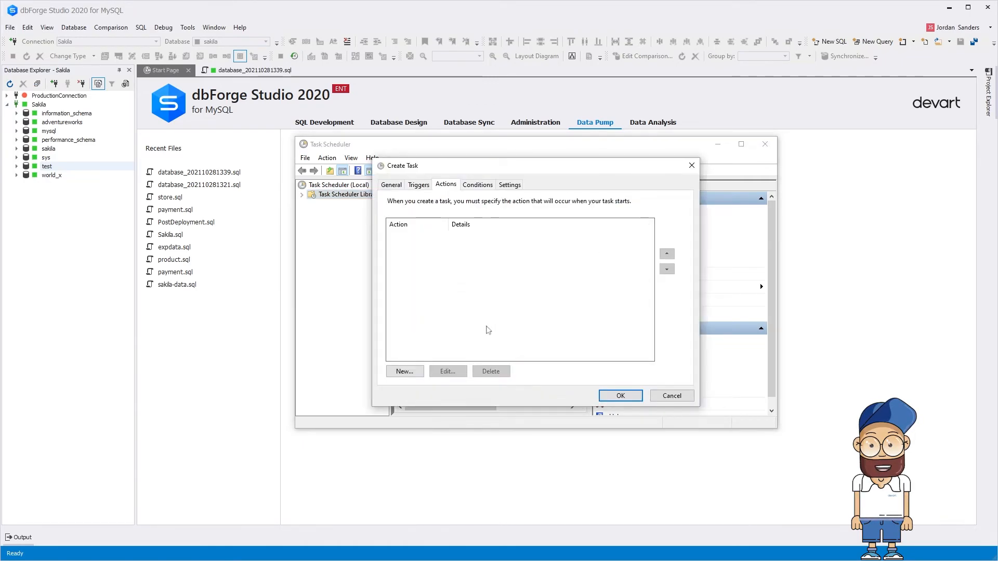
pyautogui.click(404, 371)
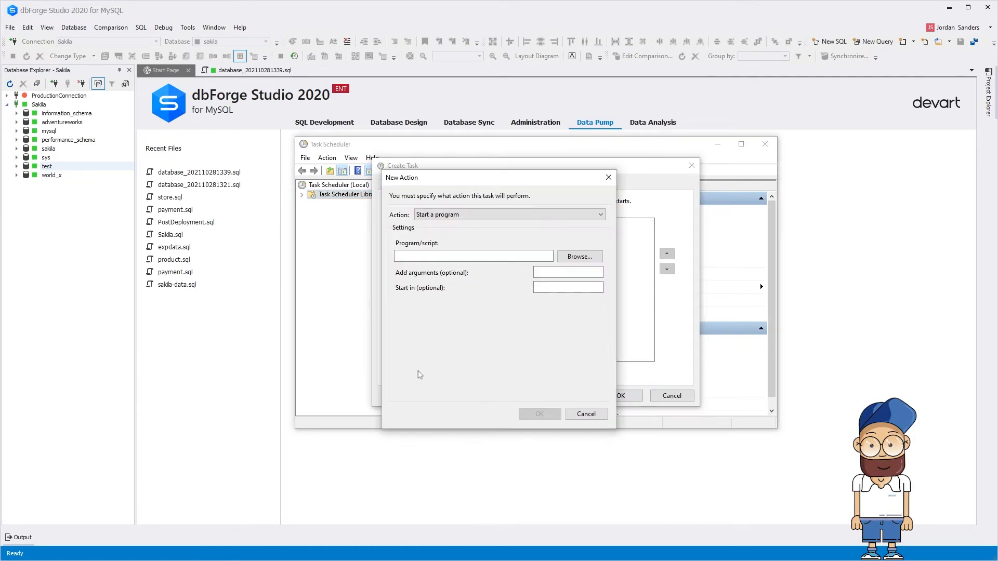
pyautogui.click(580, 257)
pyautogui.click(589, 281)
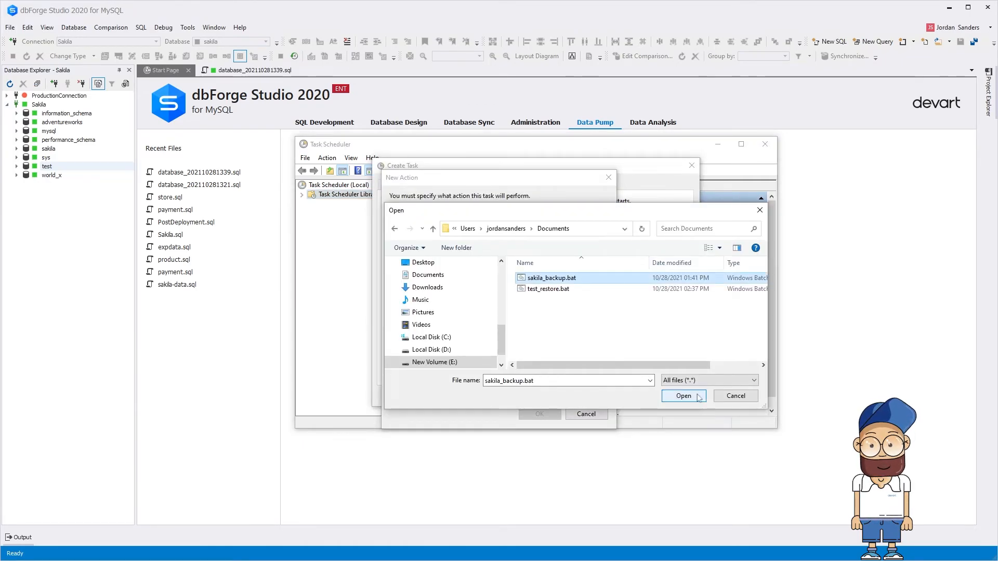
pyautogui.click(697, 397)
pyautogui.click(555, 415)
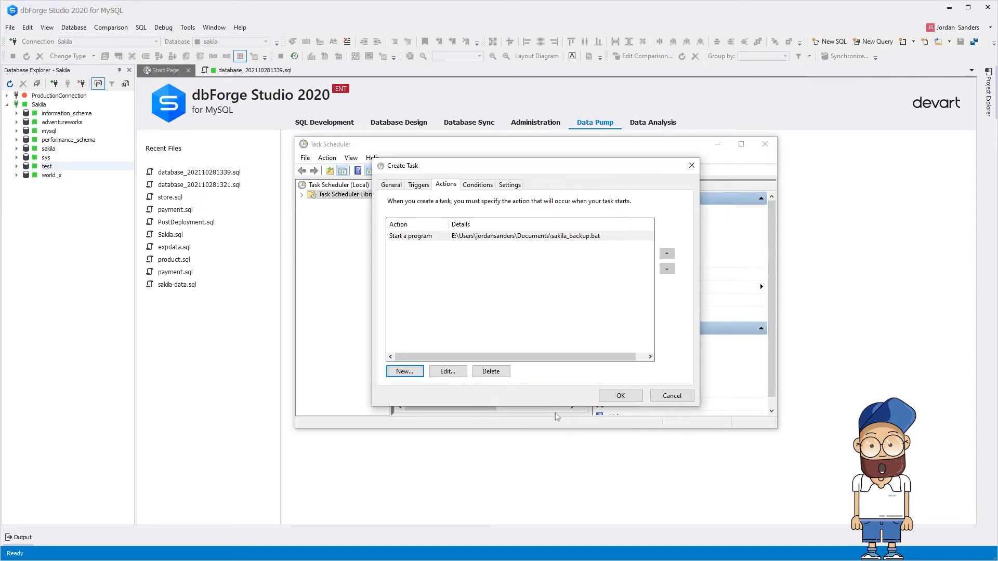
pyautogui.click(636, 398)
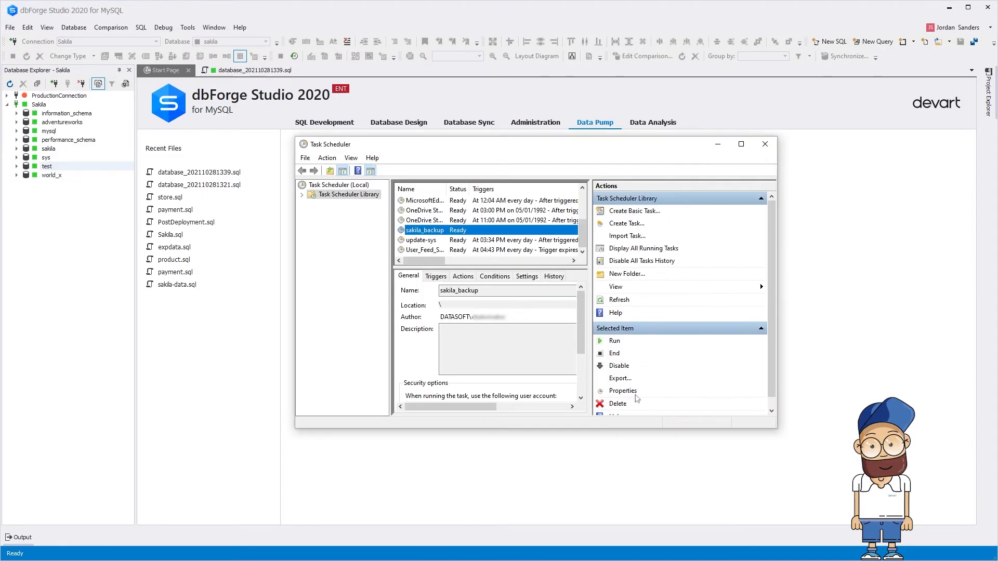
pyautogui.click(601, 342)
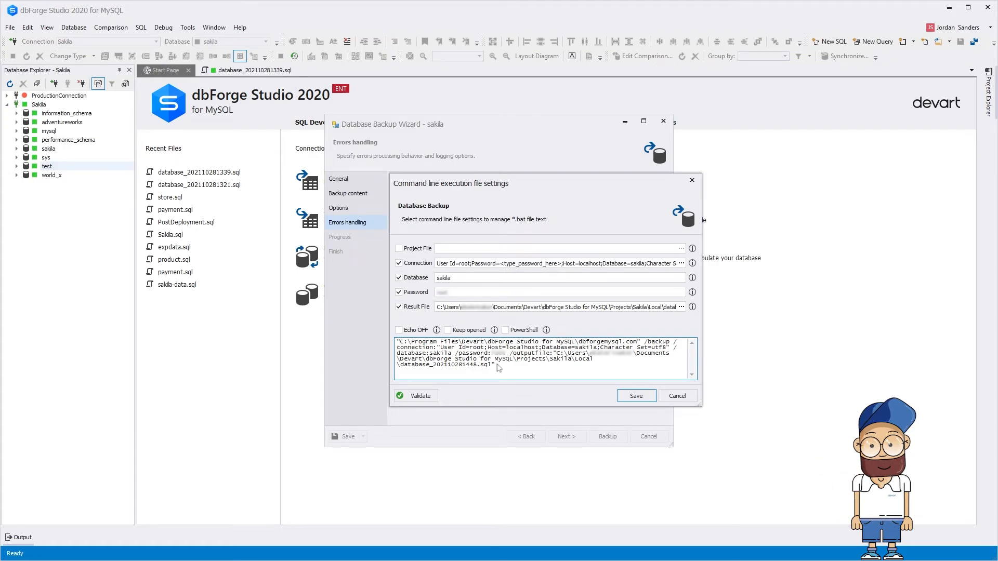
# Step: Append &echo %ERRORLEVEL% to the backup command and validate it
pyautogui.write('&echo %ERRORLEVEL%')
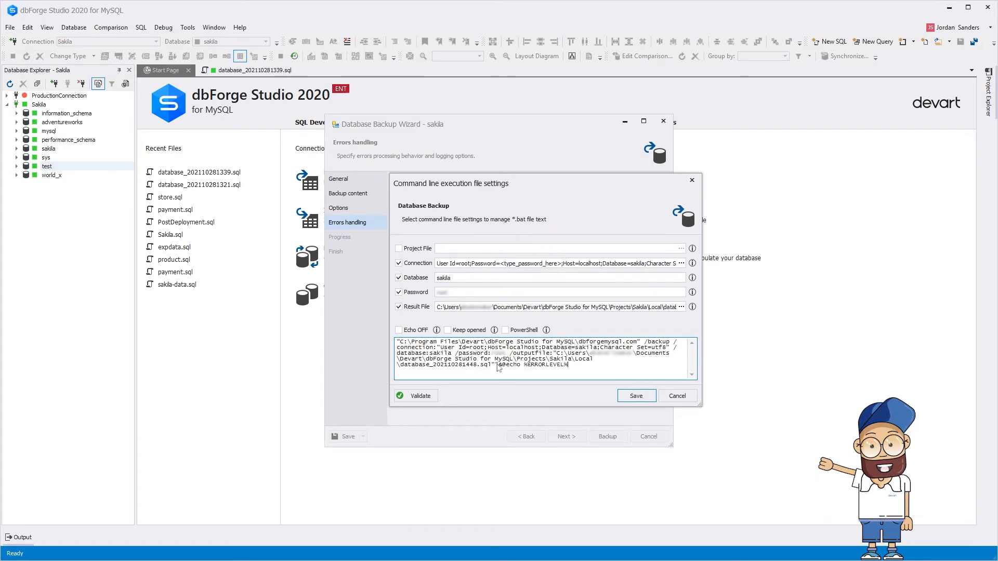
pyautogui.click(432, 397)
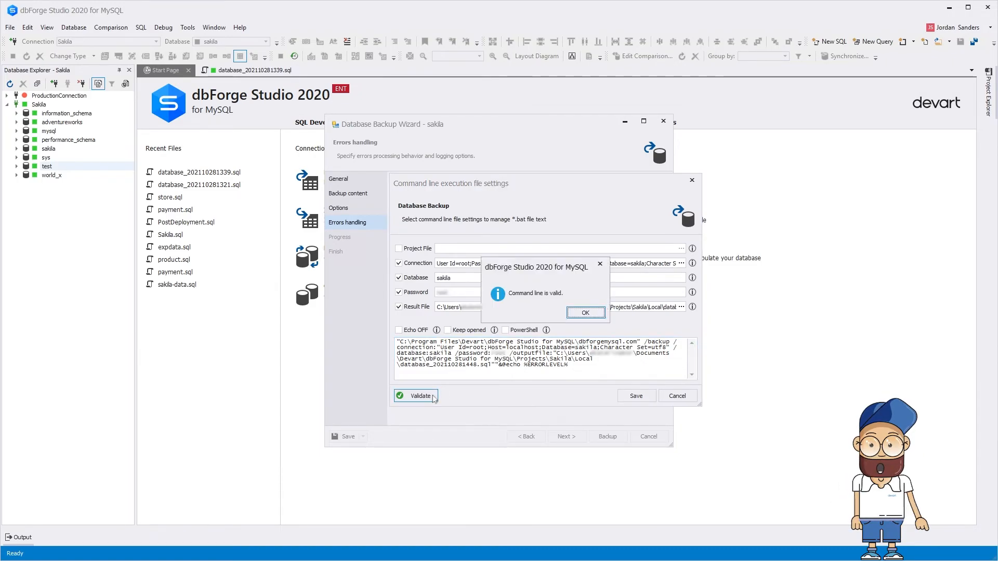
pyautogui.click(583, 313)
# Step: Copy the validated backup command and run it in Command Prompt
pyautogui.moveTo(572, 369); pyautogui.dragTo(401, 344)
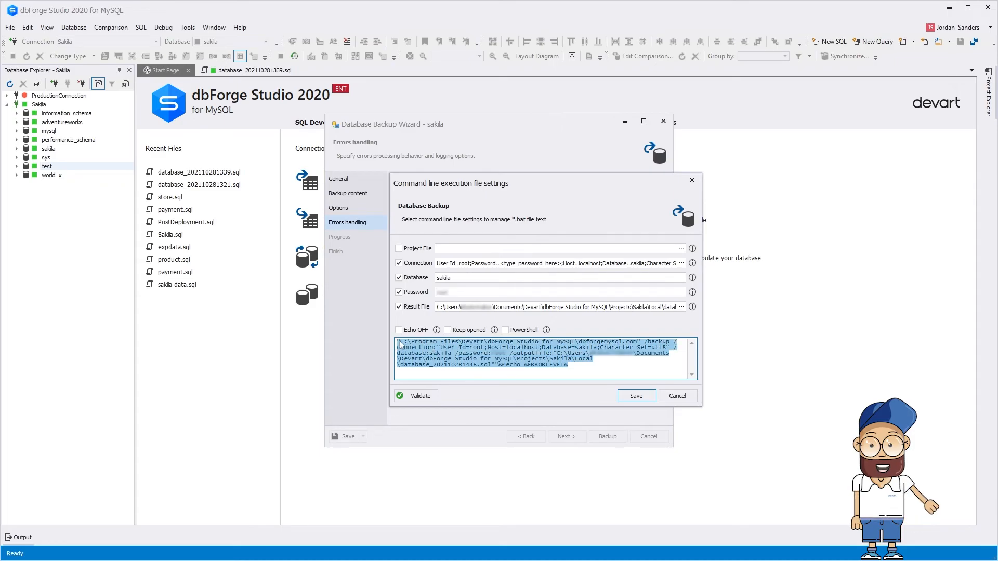
pyautogui.hotkey('ctrl', 'c')
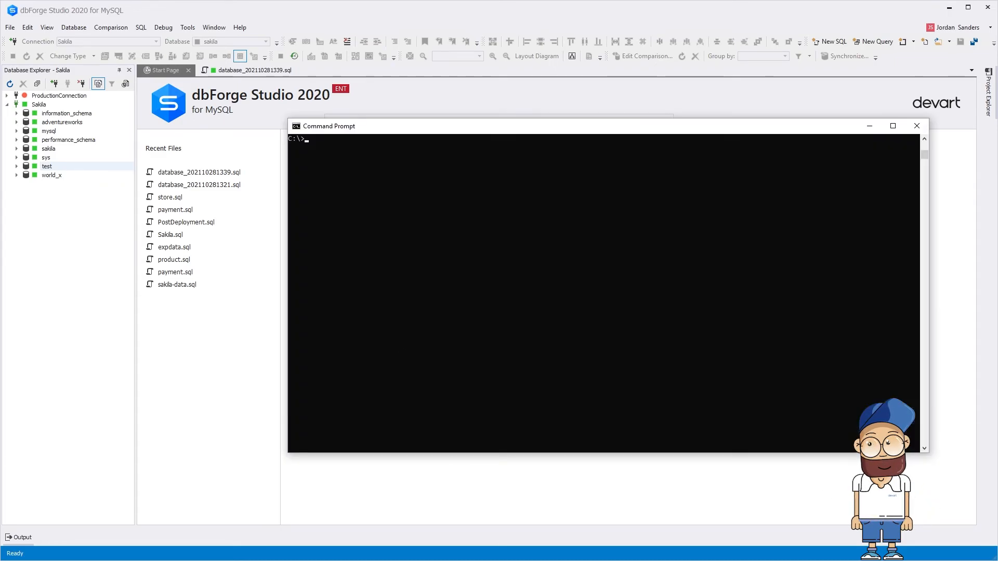
pyautogui.hotkey('ctrl', 'v')
pyautogui.press('Return')
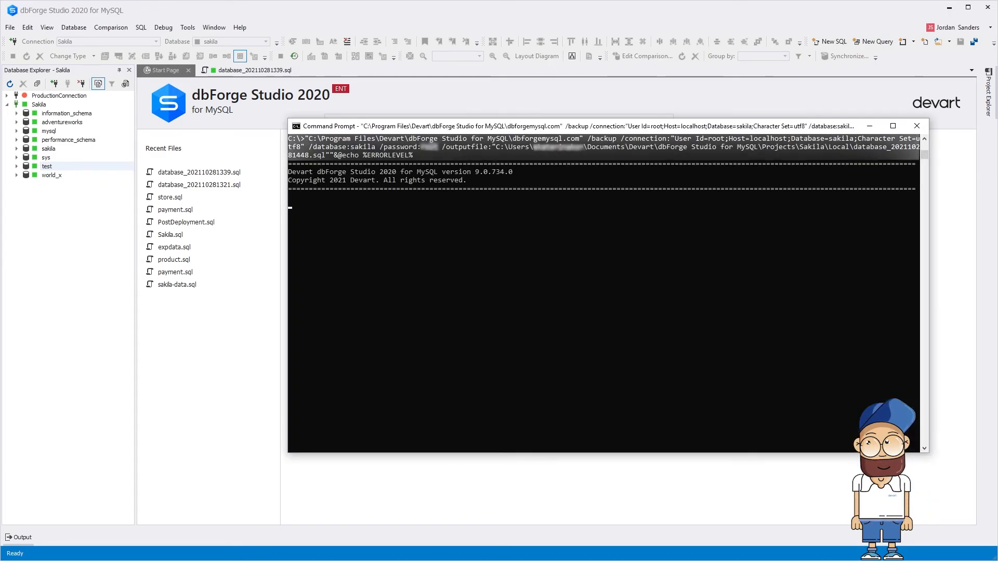